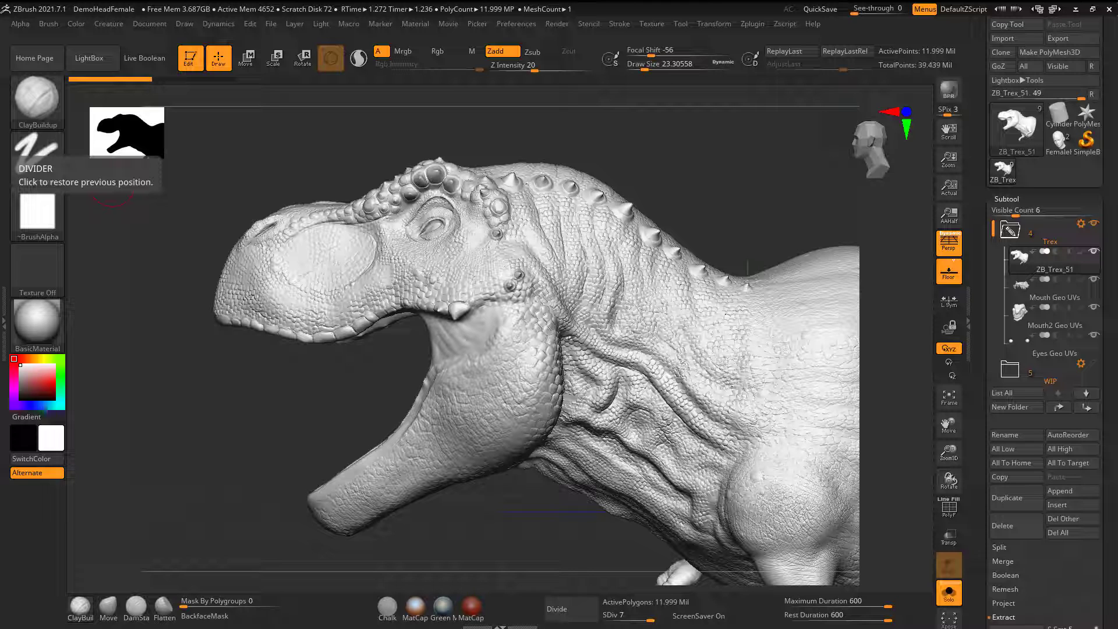
Step: Select the Morph brush, try a stroke on the side of the T-rex's snout and undo it
left_click(42, 100)
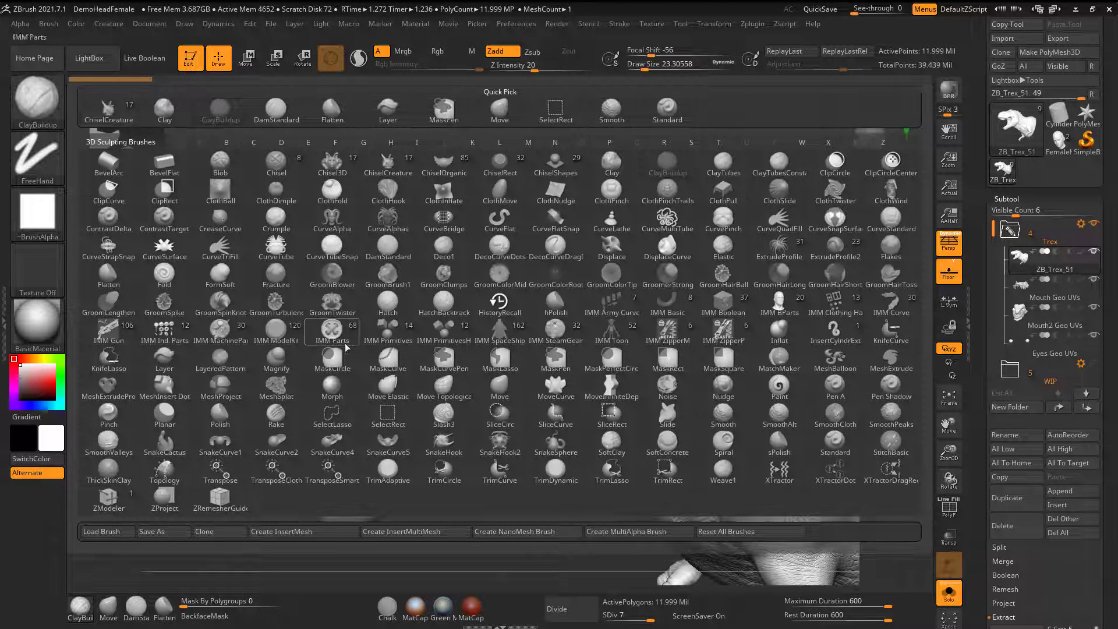
left_click(332, 388)
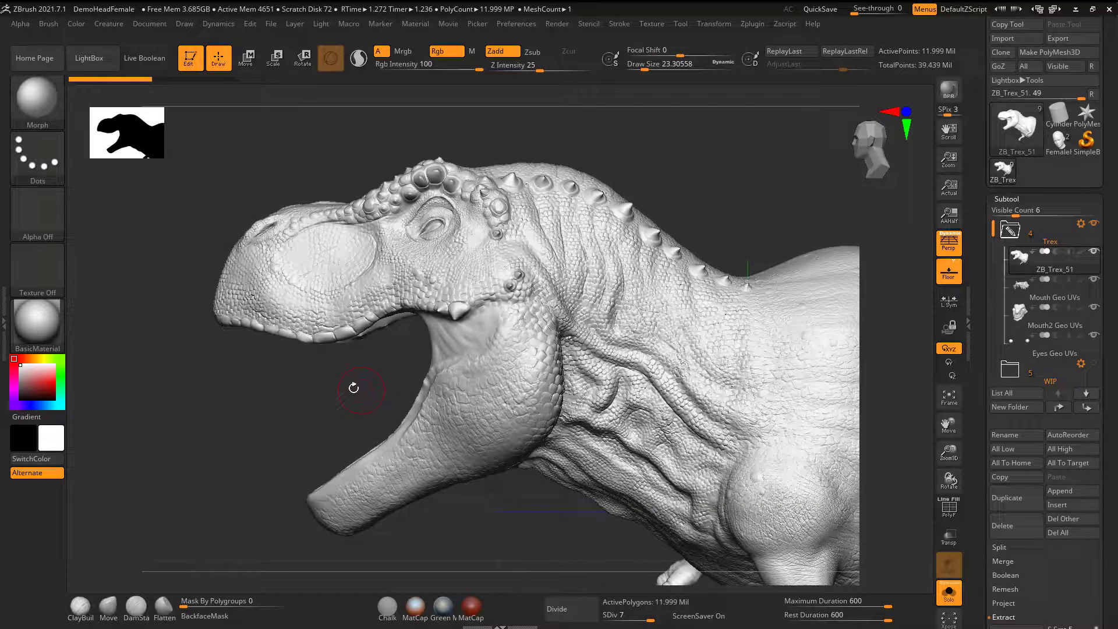
left_click_drag(353, 388, 317, 262)
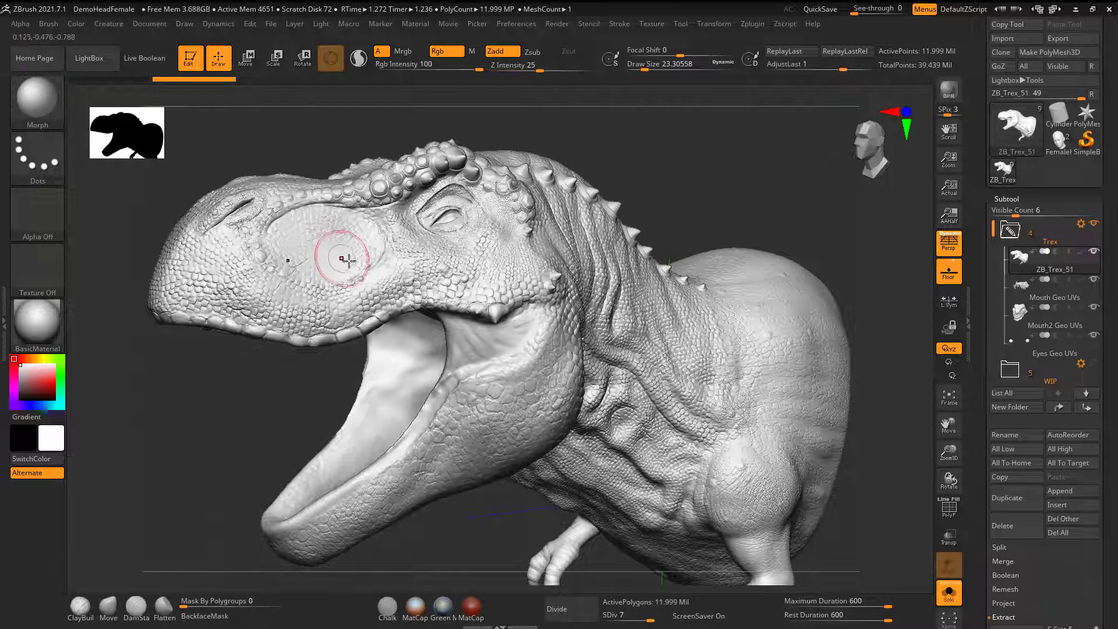
key("ctrl+z")
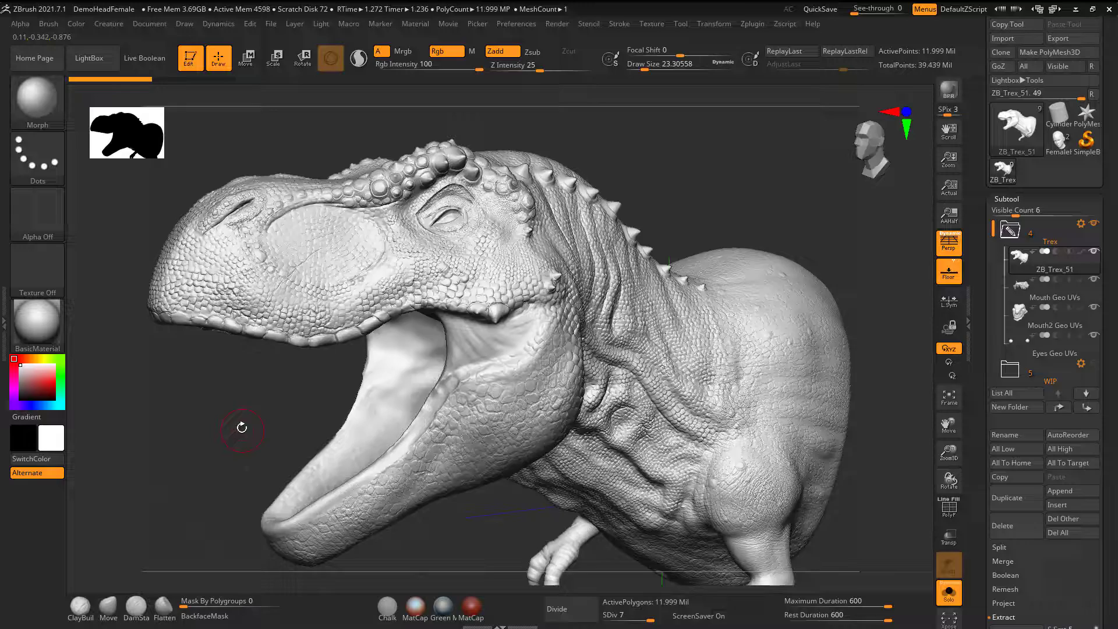
Step: Try smoothing away the scale detail along the T-rex's cheek and jaw corner, and undo the strokes
left_click_drag(241, 428, 280, 420)
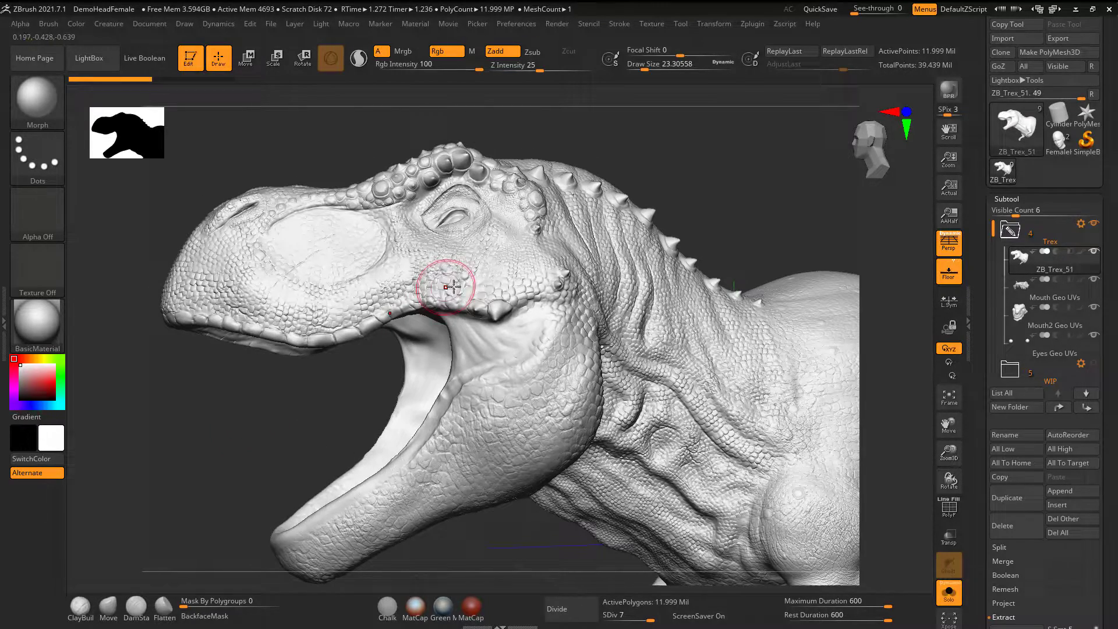
left_click_drag(369, 404, 402, 372)
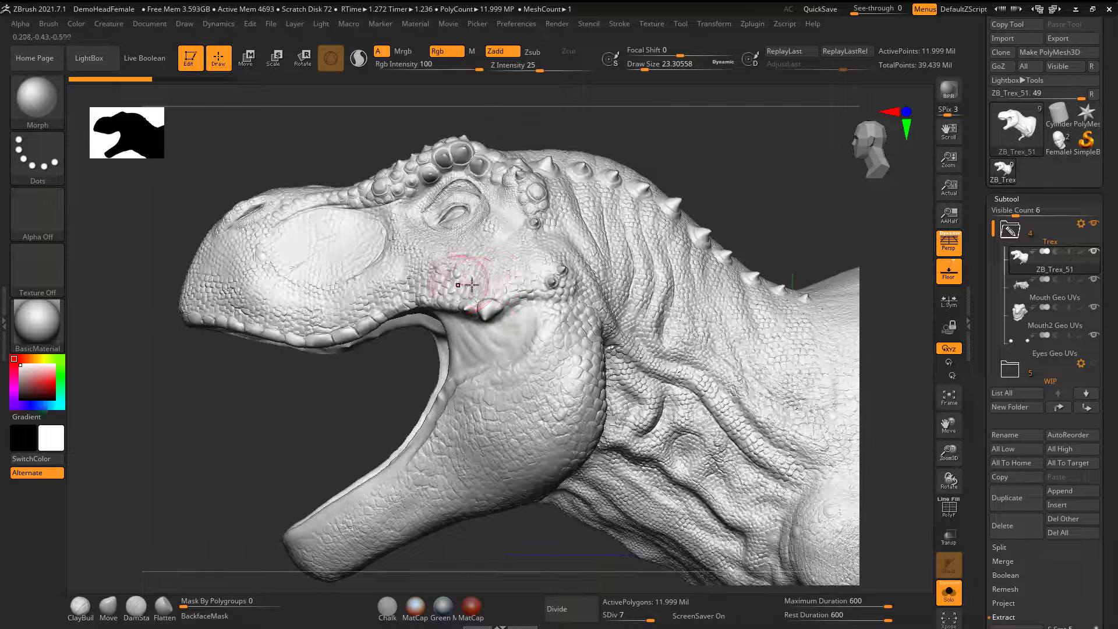
key("shift")
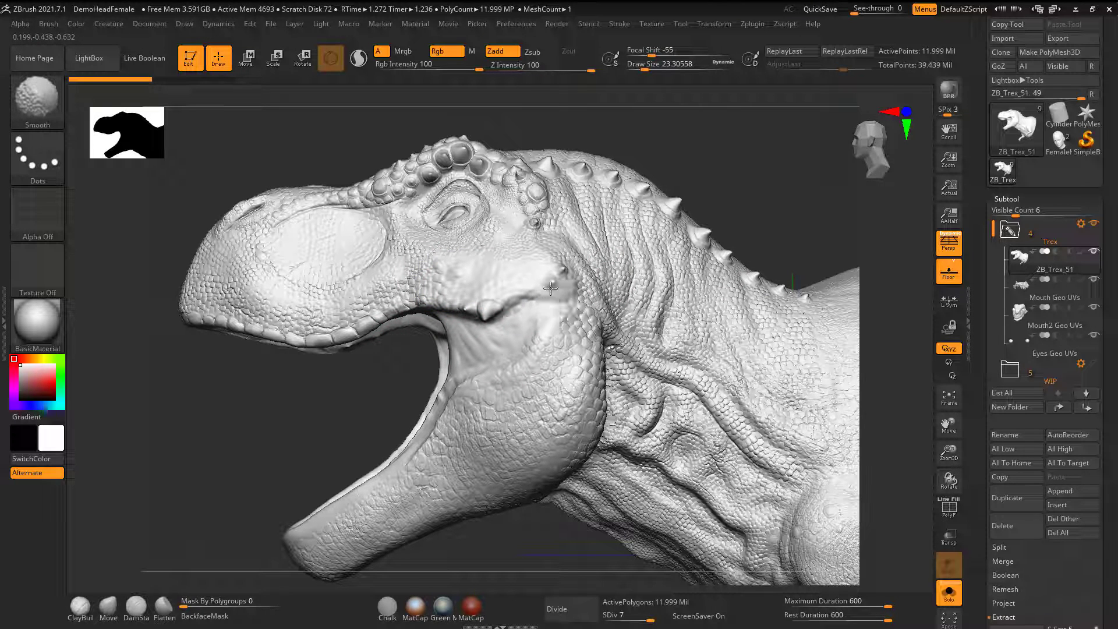
left_click_drag(471, 273, 400, 286, "shift")
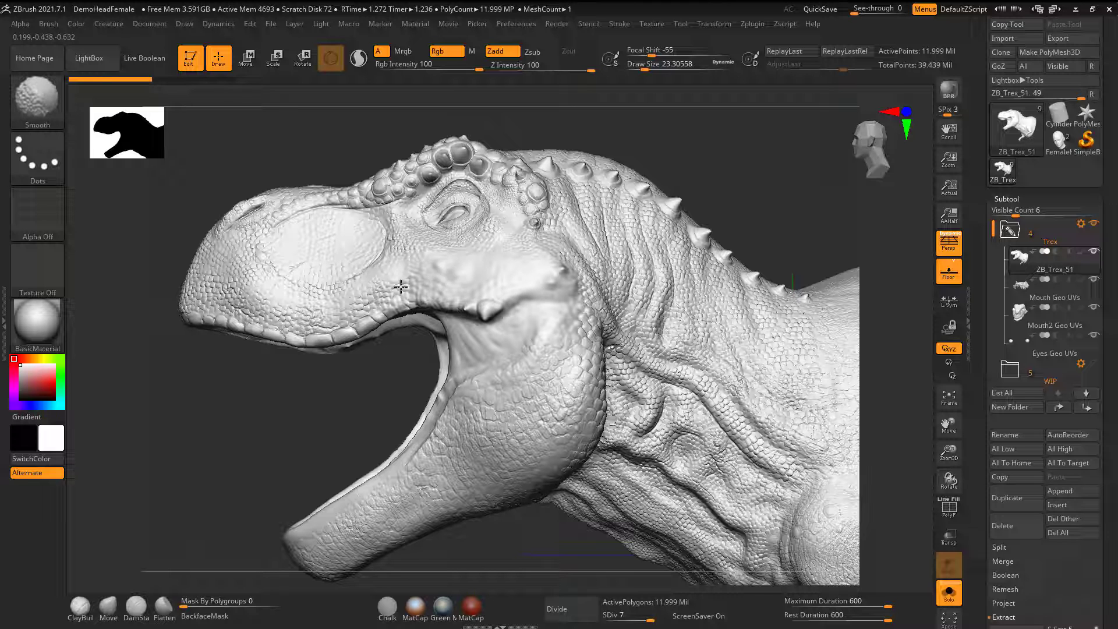
left_click_drag(495, 298, 515, 294, "shift")
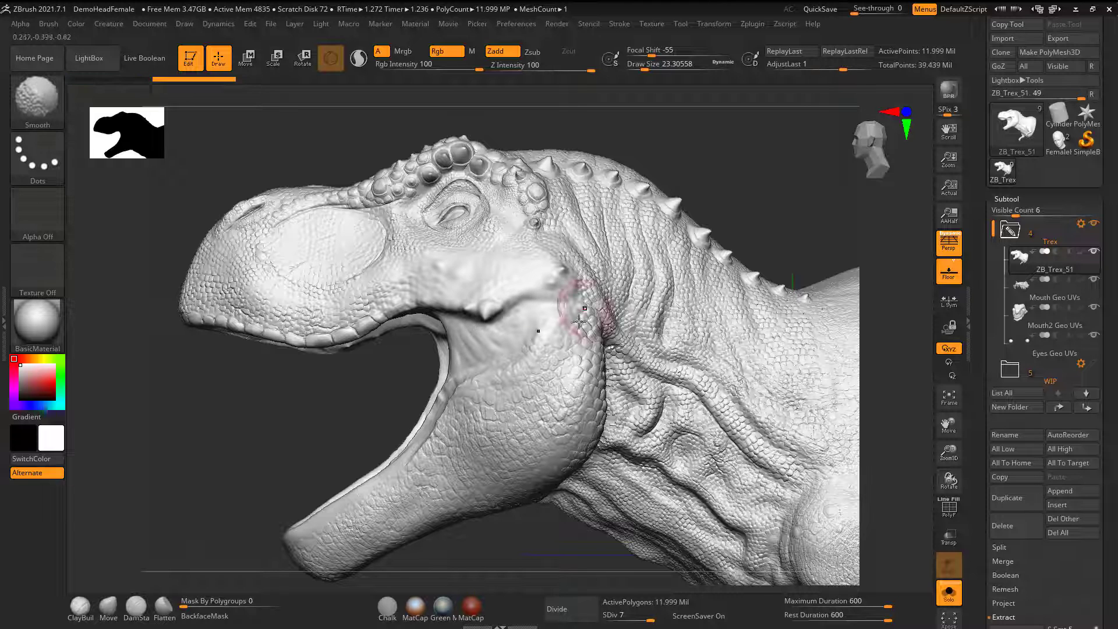
left_click_drag(348, 416, 269, 397)
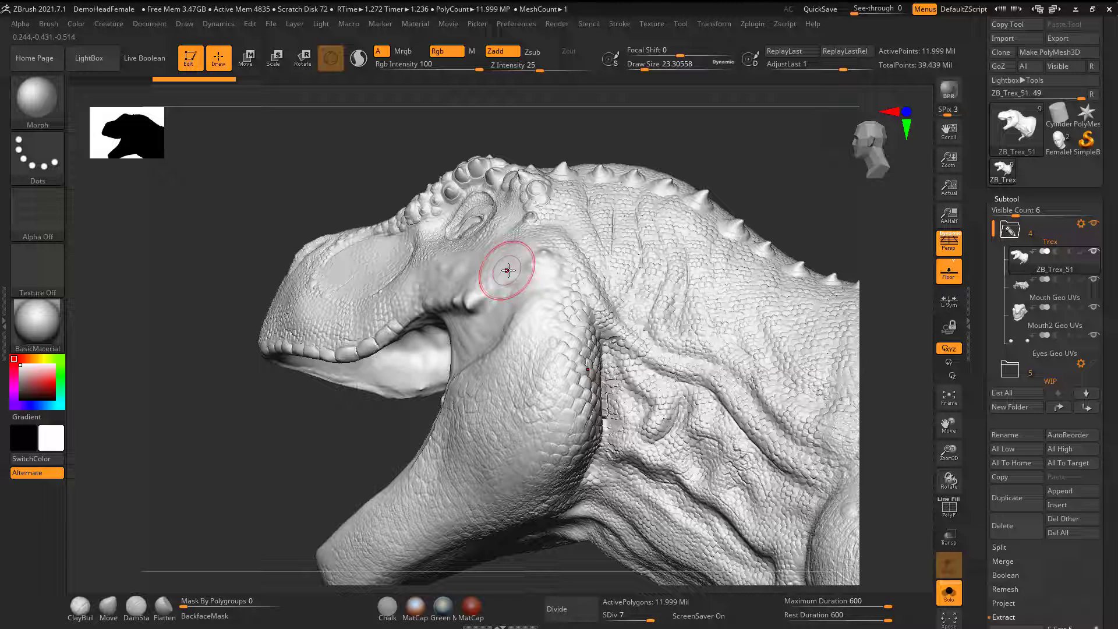
key("ctrl")
key("ctrl+z")
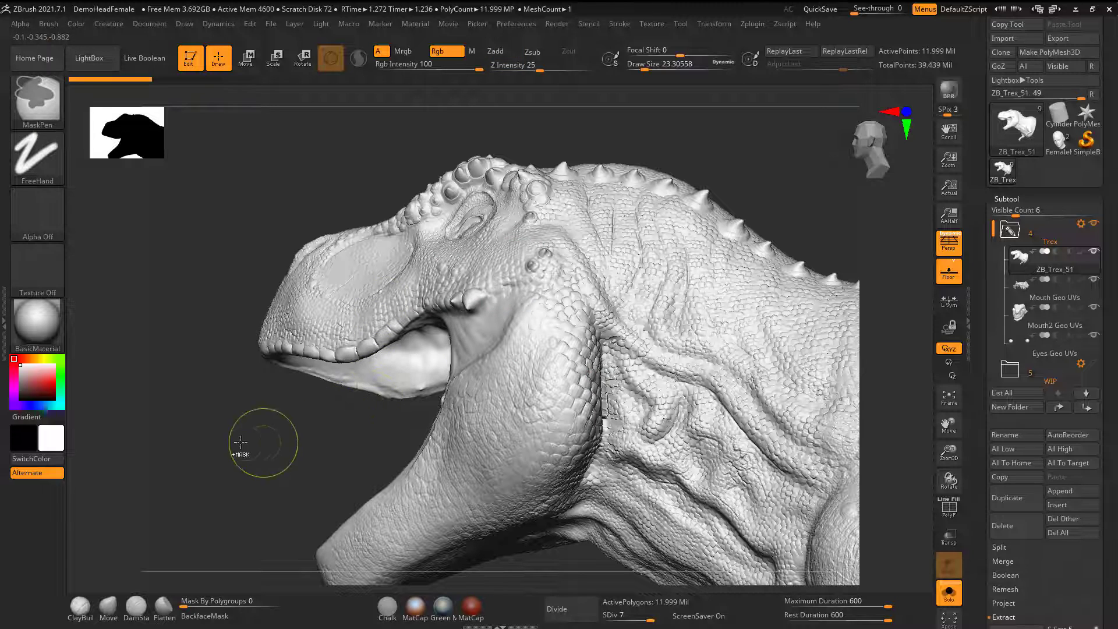
Step: Open the Geometry settings of ZB_Trex_51 and lower its subdivision level to 5
left_click_drag(232, 443, 259, 446)
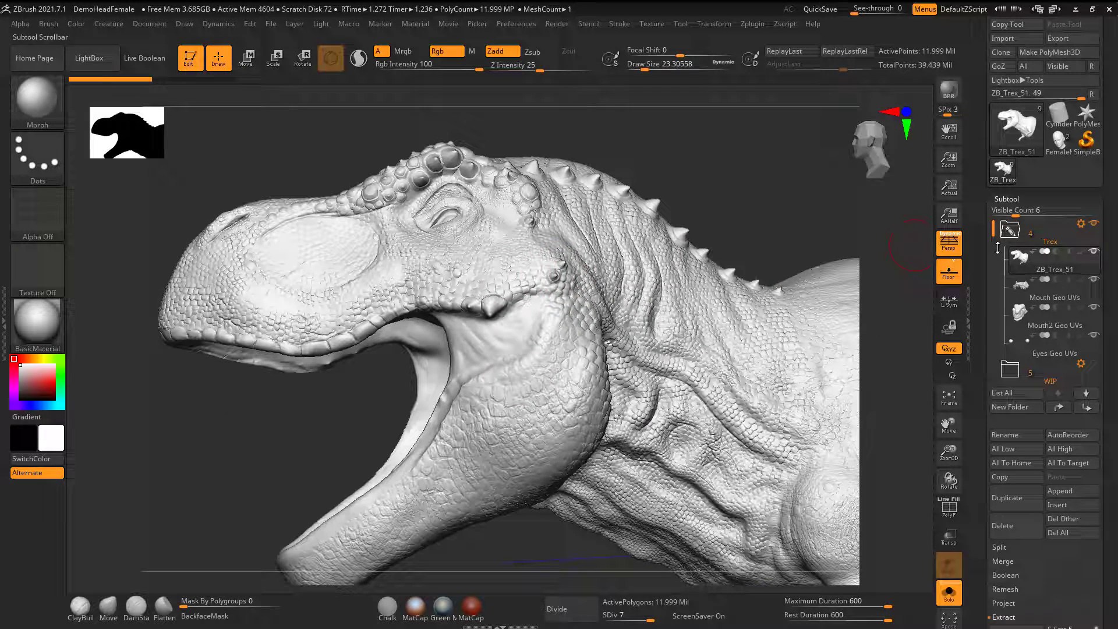
left_click(1013, 199)
left_click(1016, 213)
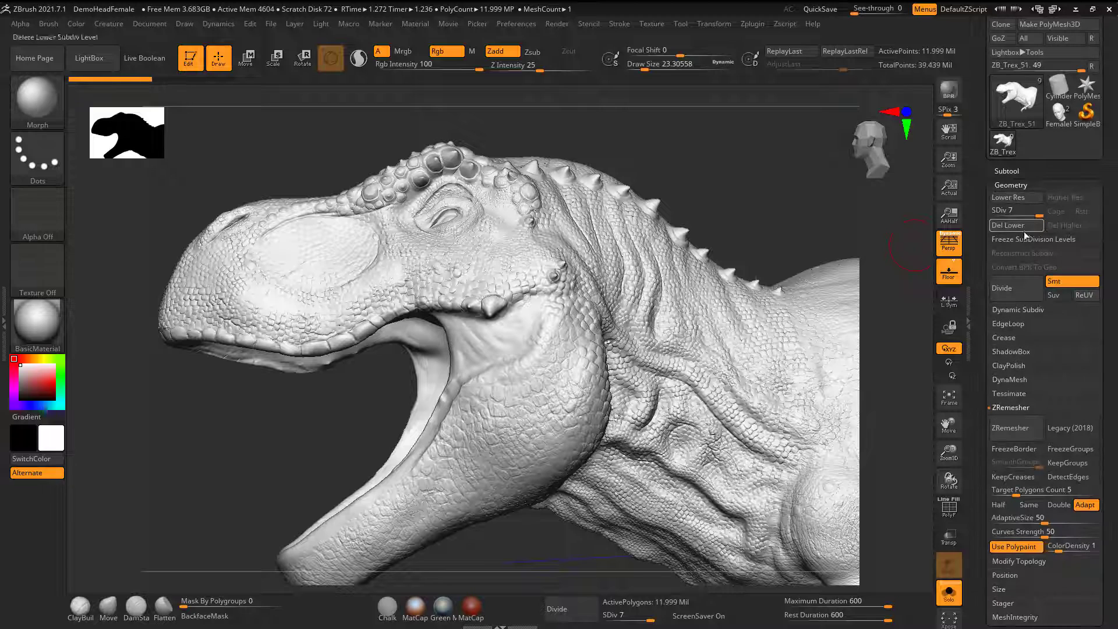
Step: Try smoothing the detail on the cheek, jaw and upper neck at subdivision level 5, and undo the strokes
left_click_drag(446, 254, 397, 285)
left_click_drag(317, 447, 296, 447)
mouse_move(430, 284)
left_mouse_down("shift")
mouse_move(553, 282)
mouse_move(534, 359)
left_mouse_up("shift")
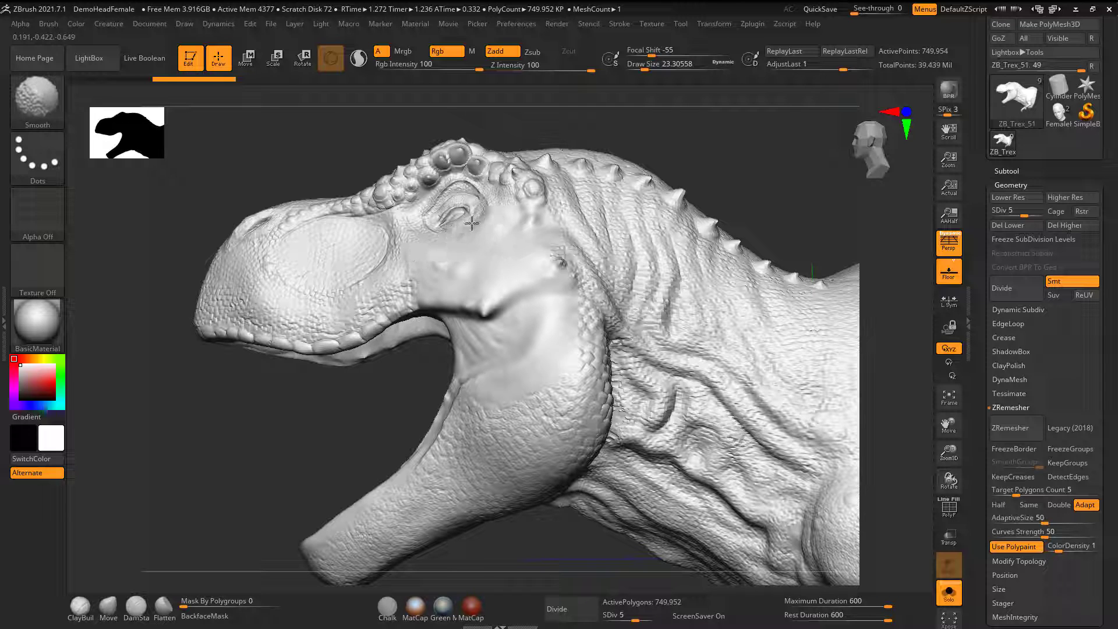
mouse_move(363, 299)
left_mouse_down("shift")
mouse_move(357, 289)
mouse_move(364, 301)
left_mouse_up("shift")
left_click_drag(316, 422, 330, 449)
mouse_move(563, 246)
left_mouse_down("shift")
mouse_move(652, 372)
mouse_move(652, 274)
mouse_move(675, 276)
left_mouse_up("shift")
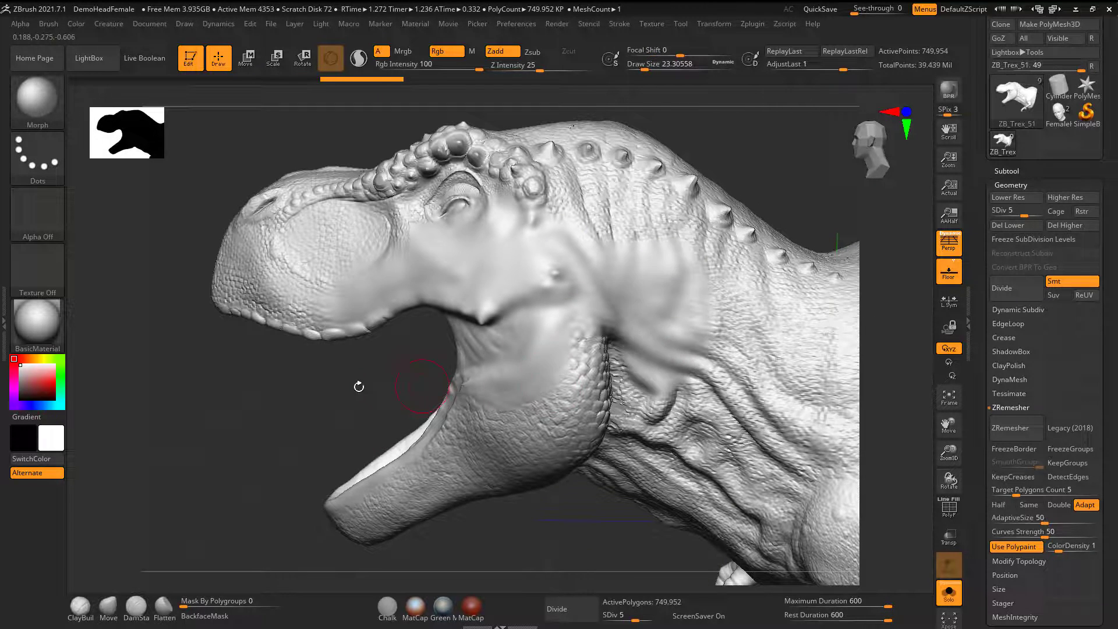
mouse_move(362, 386)
left_mouse_down()
mouse_move(275, 367)
mouse_move(387, 382)
left_mouse_up()
key("ctrl+z")
key("ctrl+z")
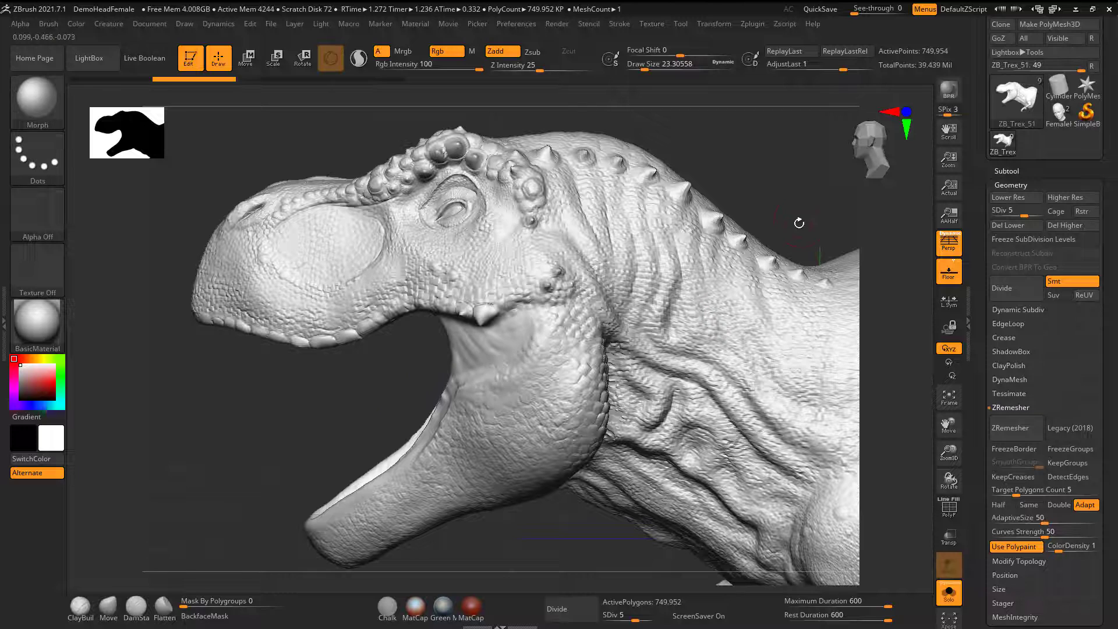
Step: Expand the WIP folder in the subtool list and select the ZB_Trex_35 subtool
left_click_drag(798, 209, 809, 188)
left_click(1011, 170)
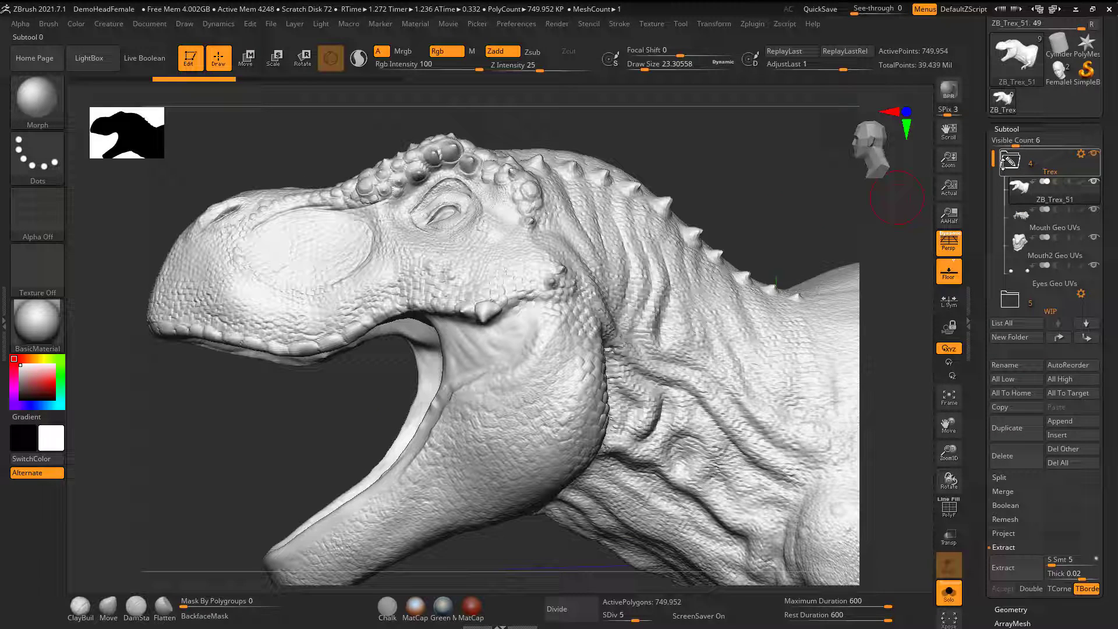
left_click_drag(991, 174, 992, 194)
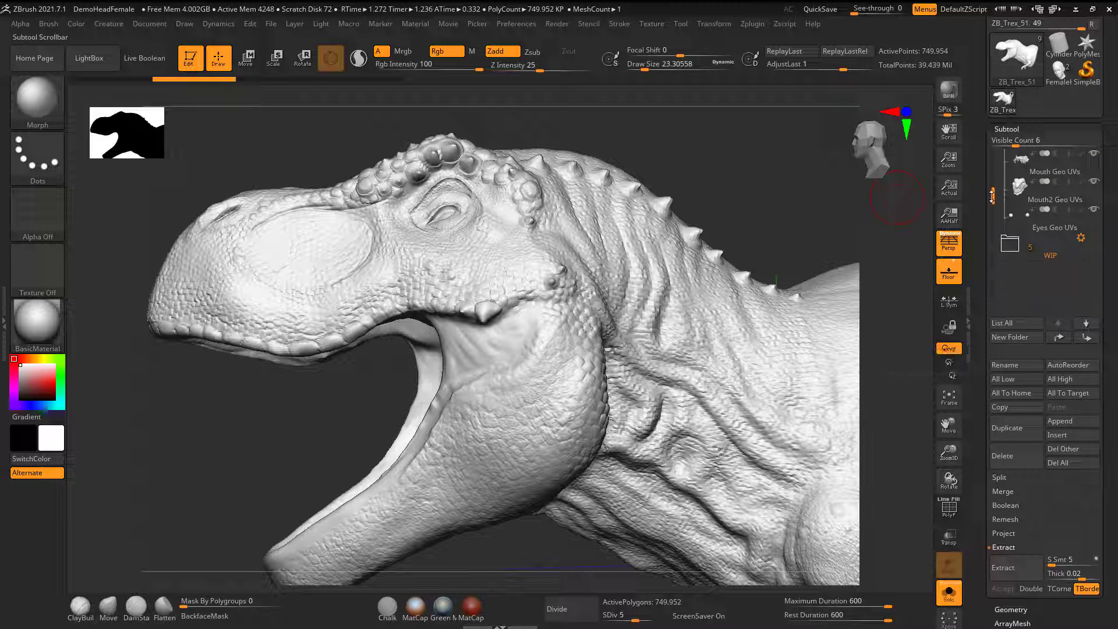
left_click(1012, 243)
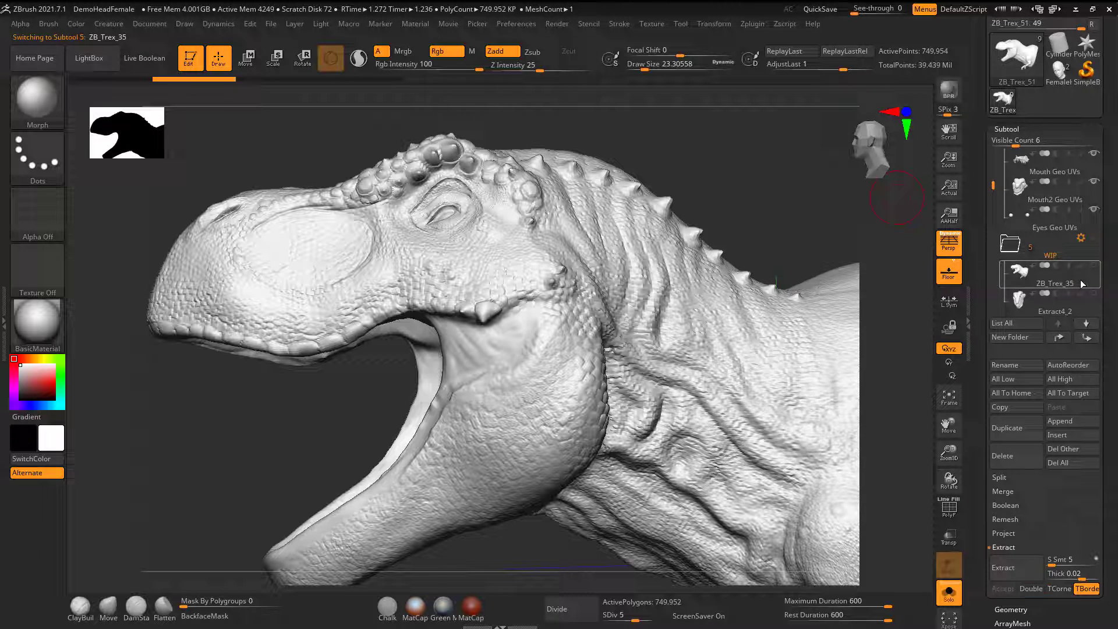
left_click(1083, 283)
Step: Try the Morph brush on ZB_Trex_35, dismiss the notes and switch to the Move brush
left_click(745, 227)
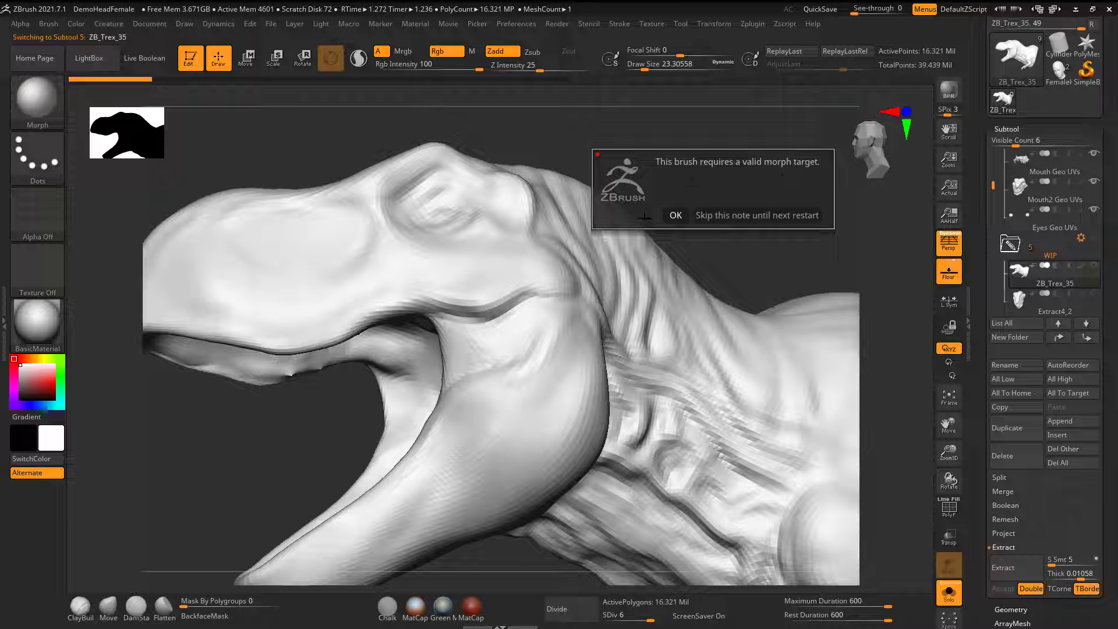
left_click(681, 215)
left_click_drag(693, 172, 693, 188)
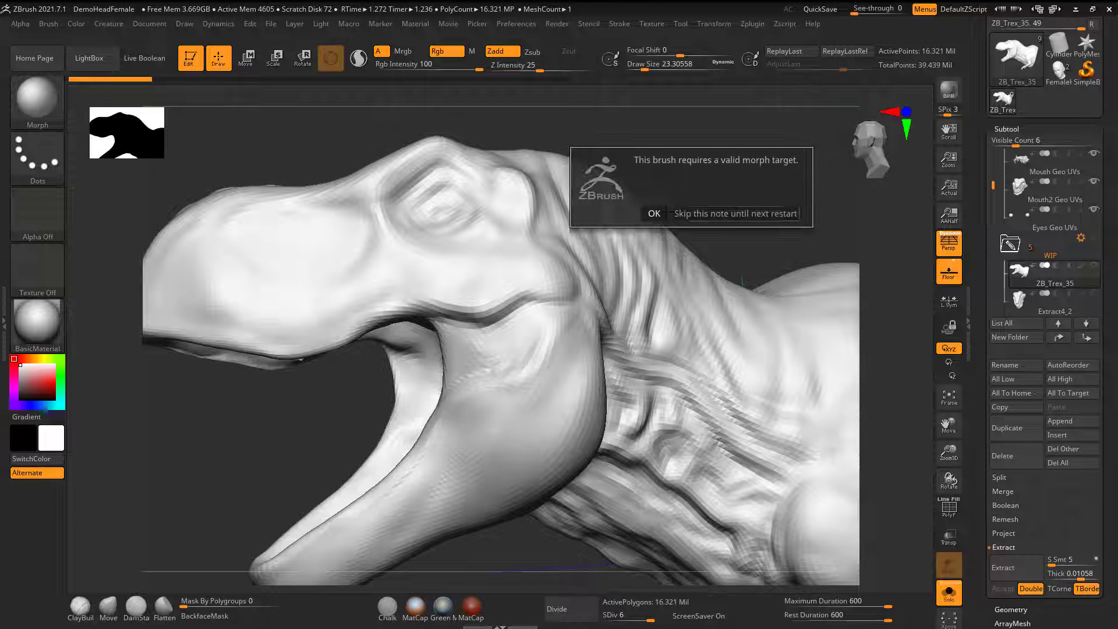
left_click(654, 213)
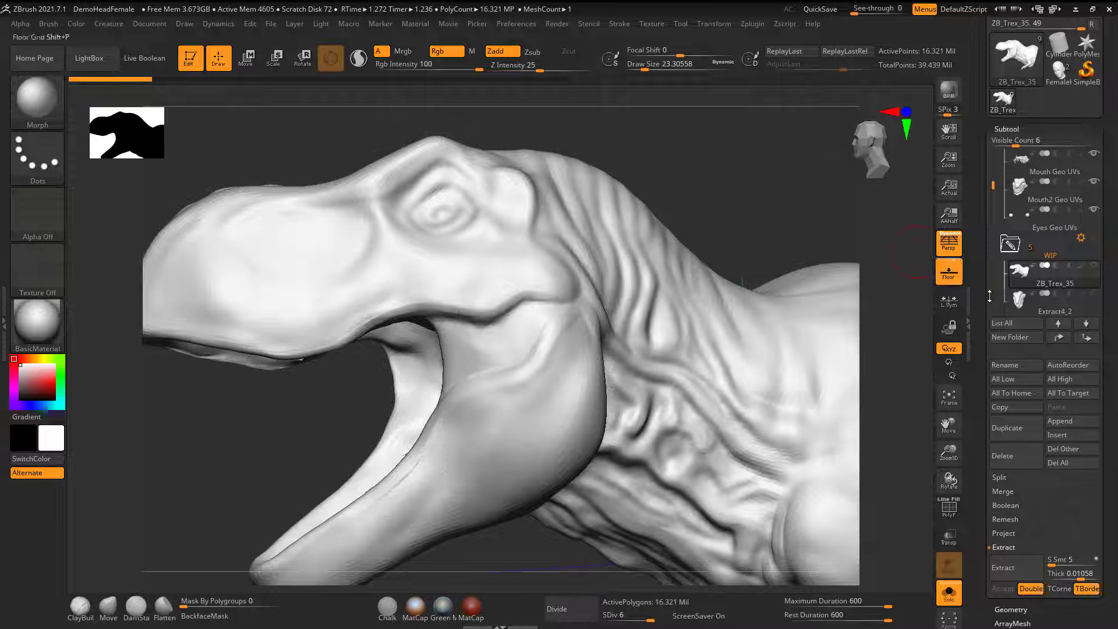
left_click(36, 99)
left_click(555, 111)
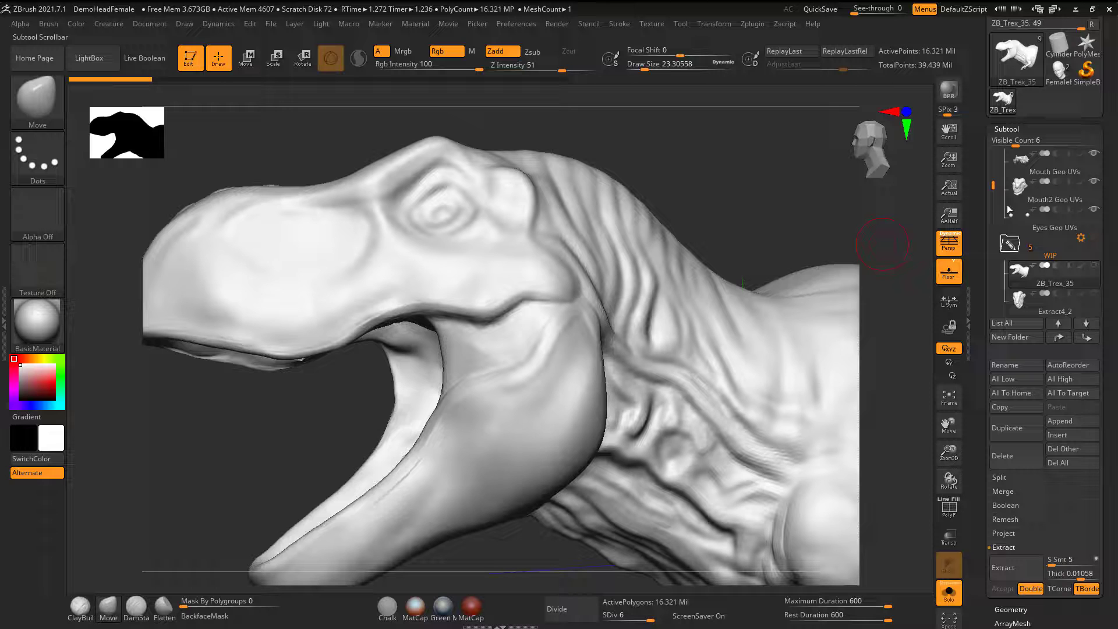
Step: Store a morph target for the ZB_Trex_35 subtool
scroll(975, 250, "down", 5)
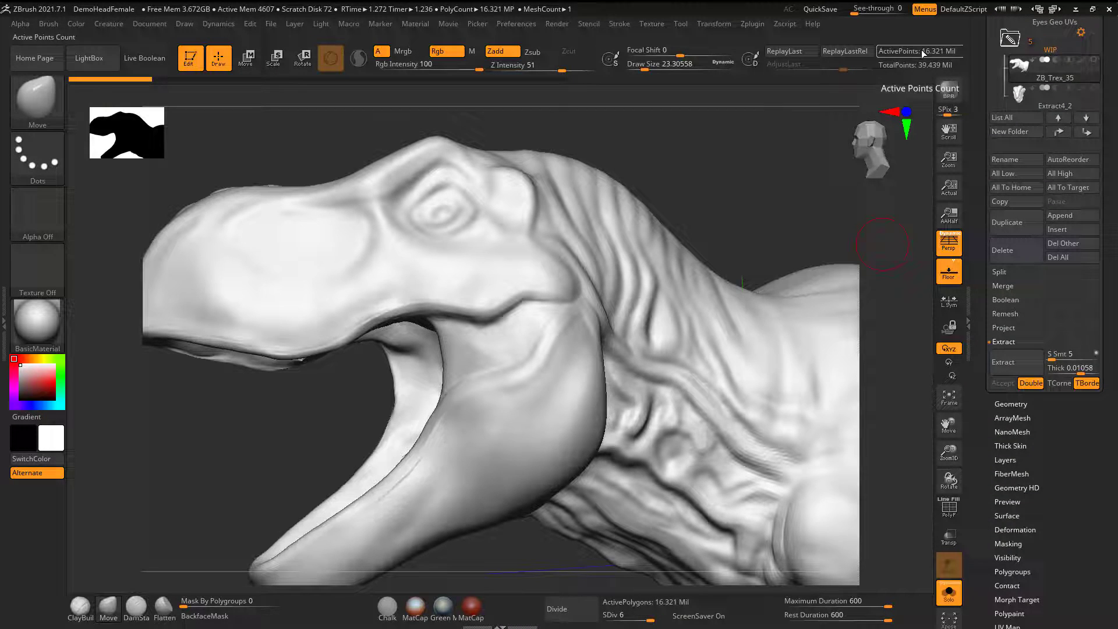
mouse_move(654, 170)
left_mouse_down()
mouse_move(744, 208)
mouse_move(697, 188)
mouse_move(669, 229)
left_mouse_up()
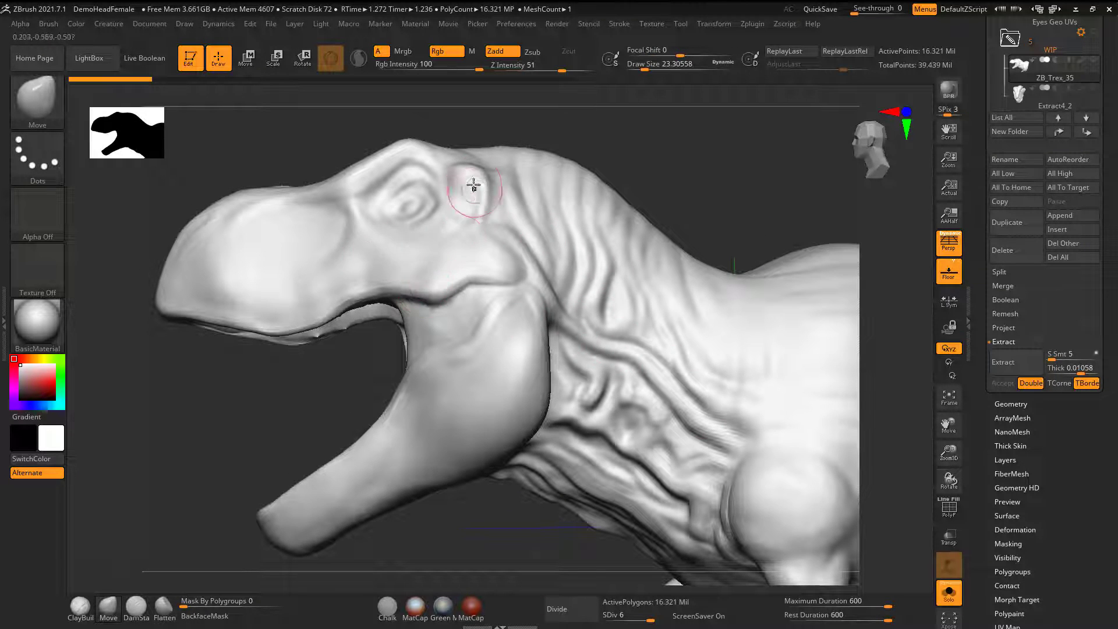
left_click_drag(666, 169, 693, 179)
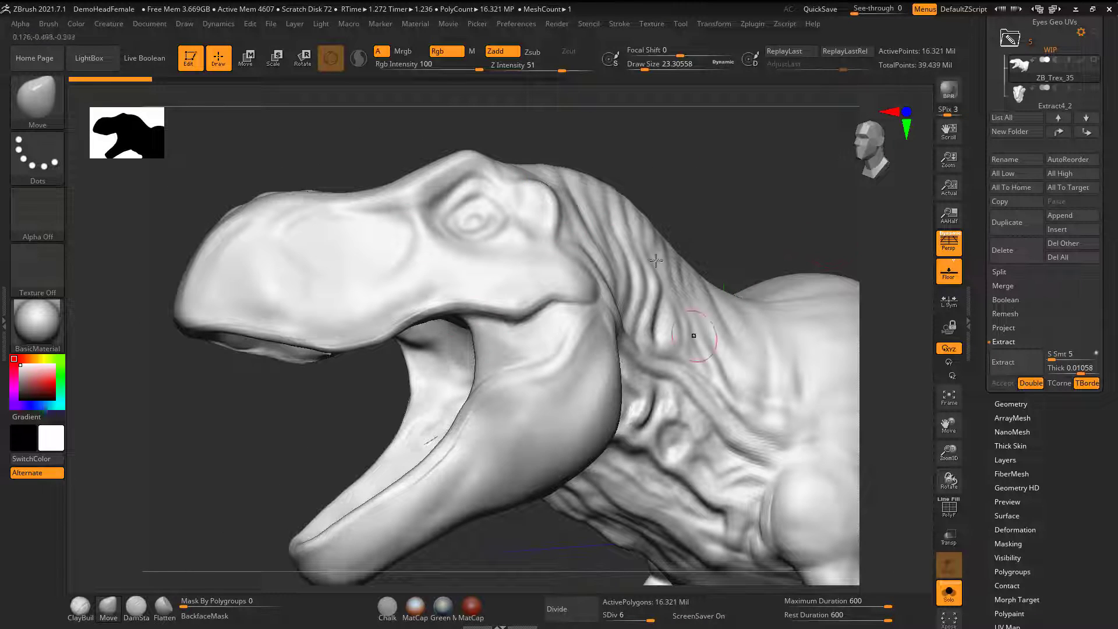
left_click_drag(723, 196, 735, 212)
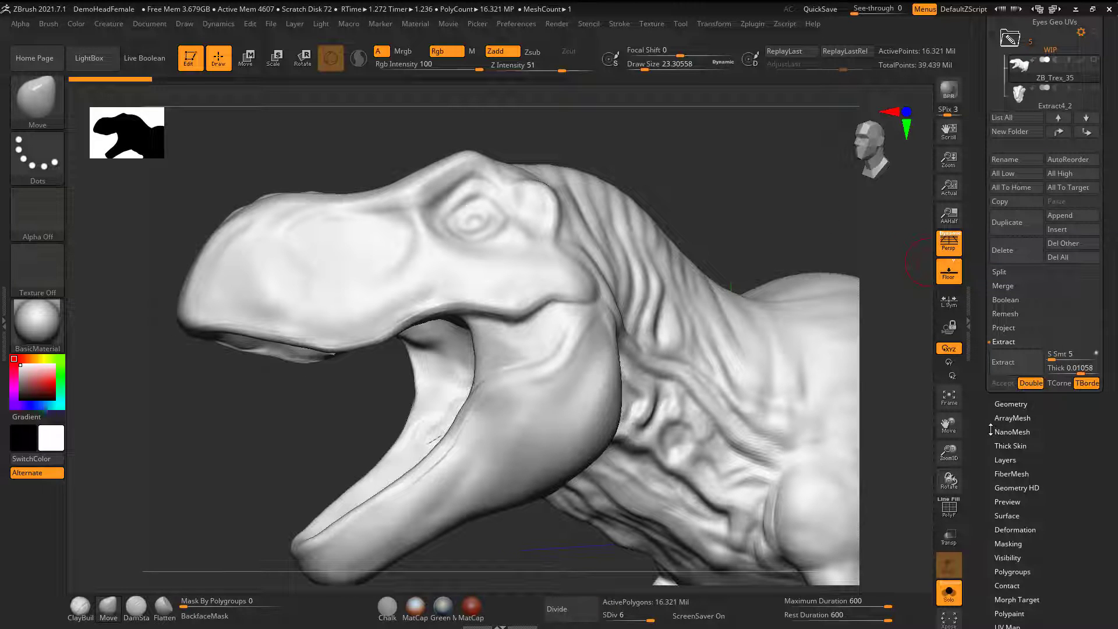
scroll(990, 430, "down", 2)
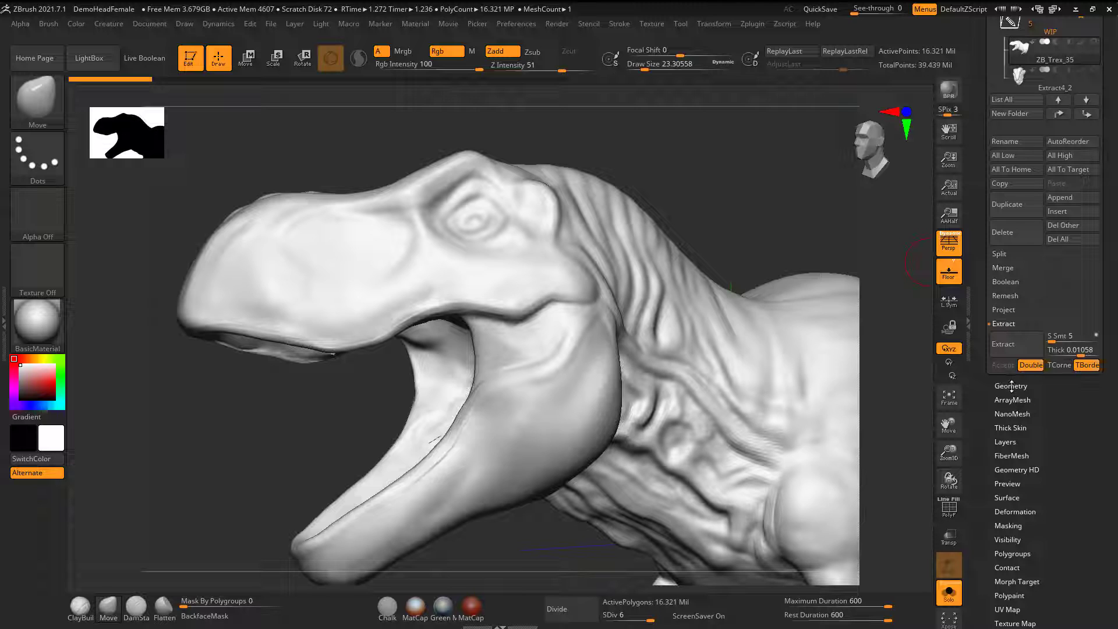
scroll(983, 419, "down", 5)
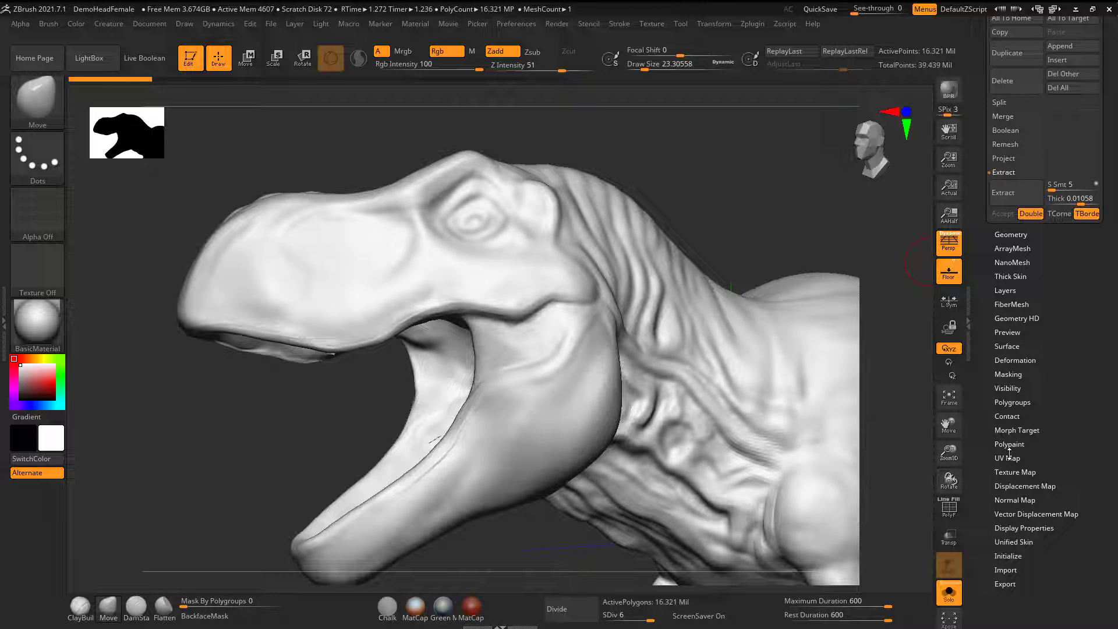
left_click(1009, 430)
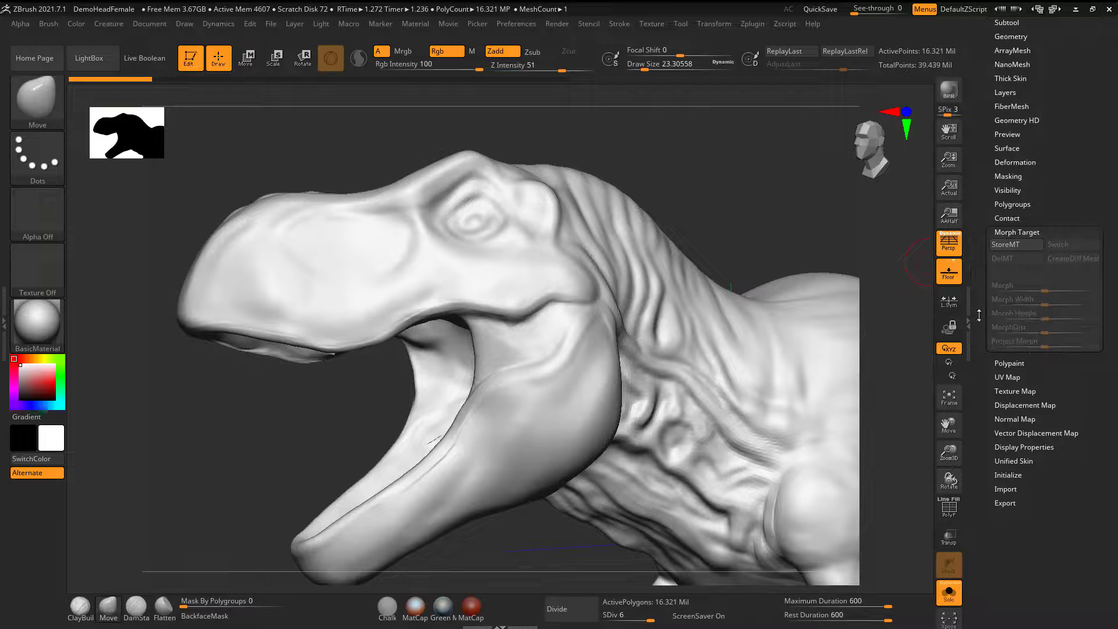
left_click(1008, 245)
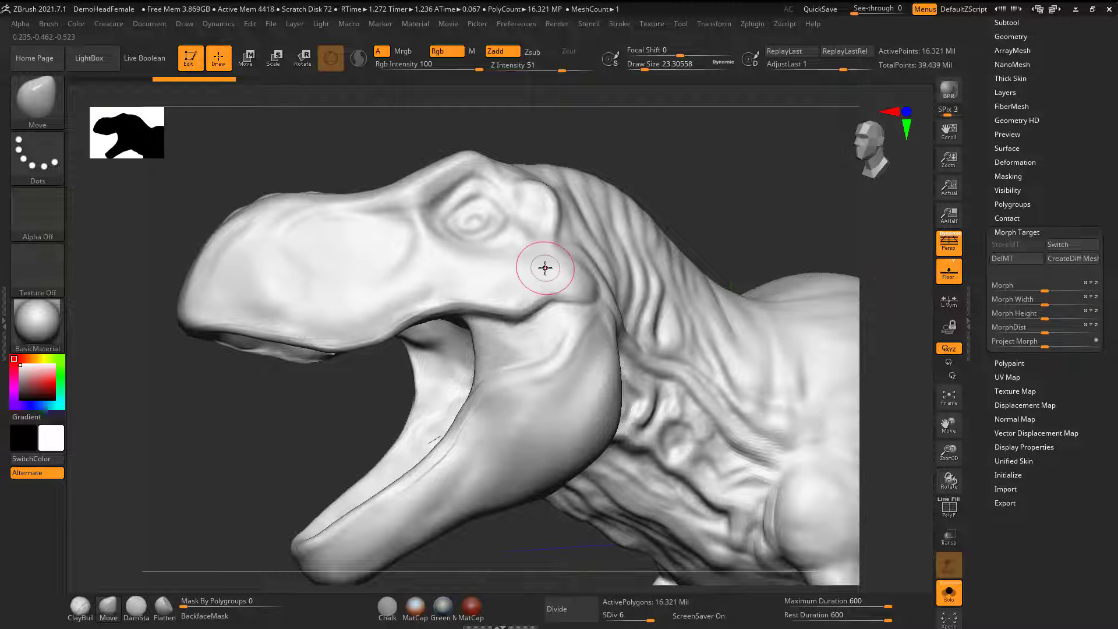
Step: Set the Standard brush to the DragRect stroke with Alpha 64 and stamp three scale patches along the cheek above the mouth corner
left_click(37, 96)
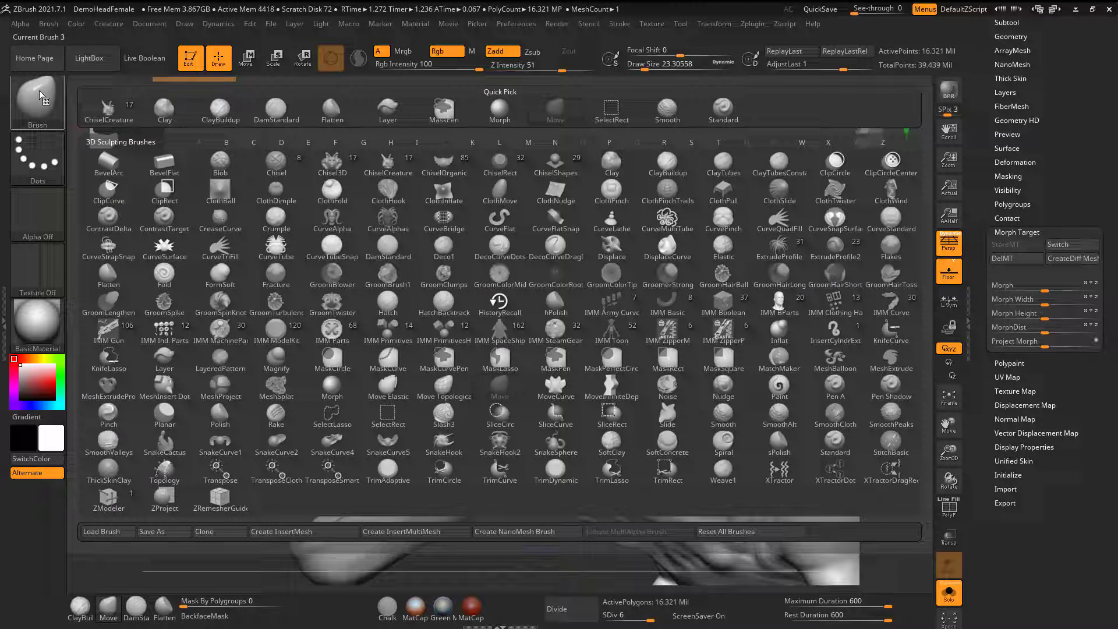
left_click(47, 92)
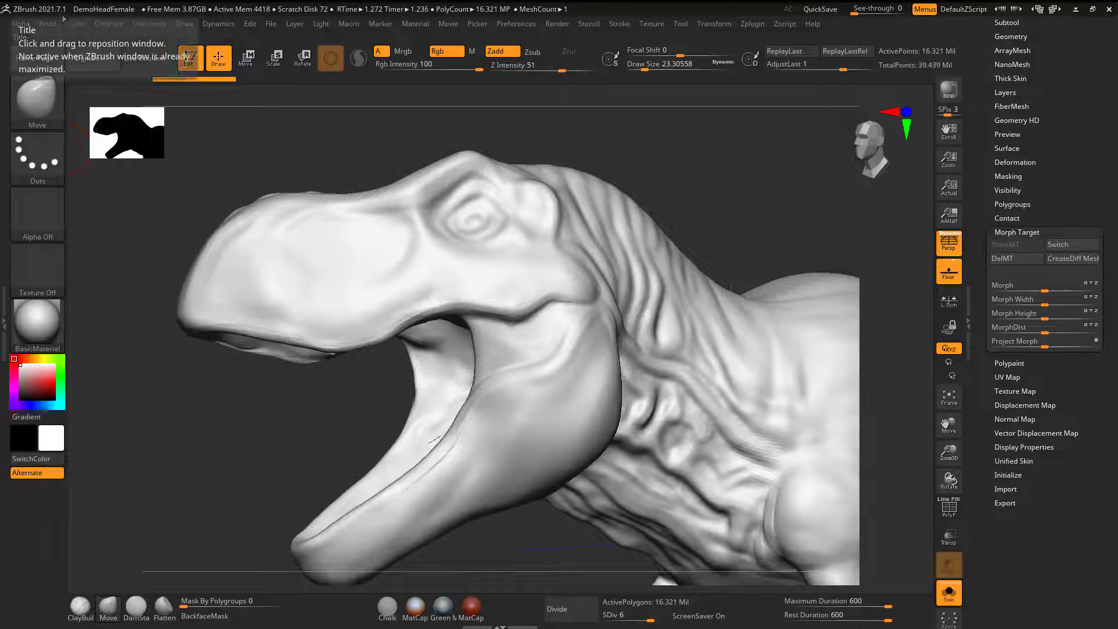
left_click(48, 93)
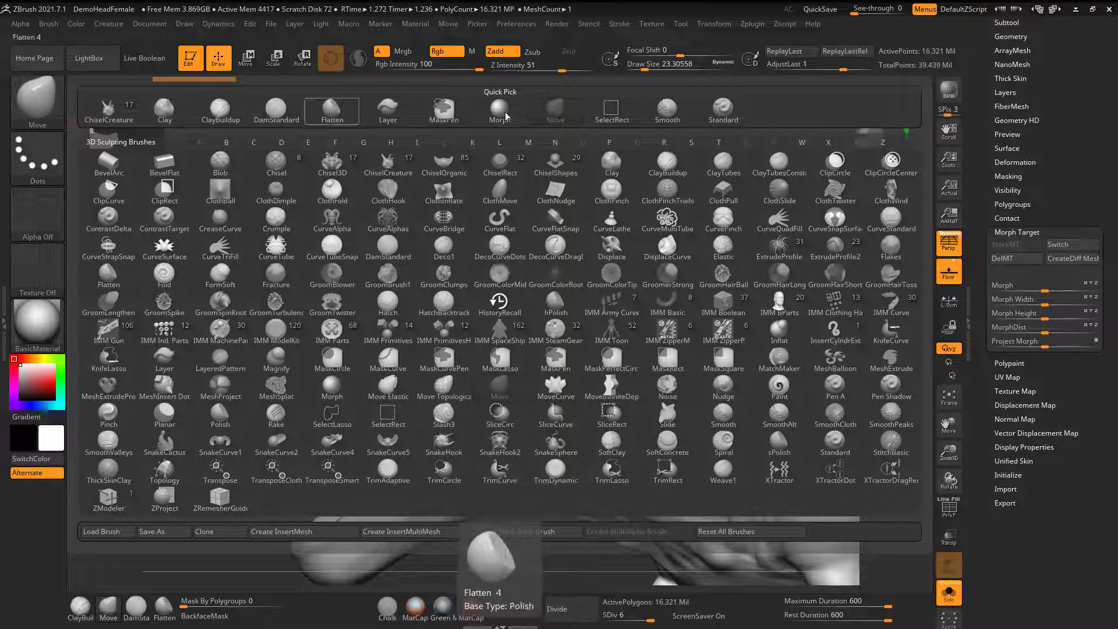
left_click(722, 108)
left_click(38, 159)
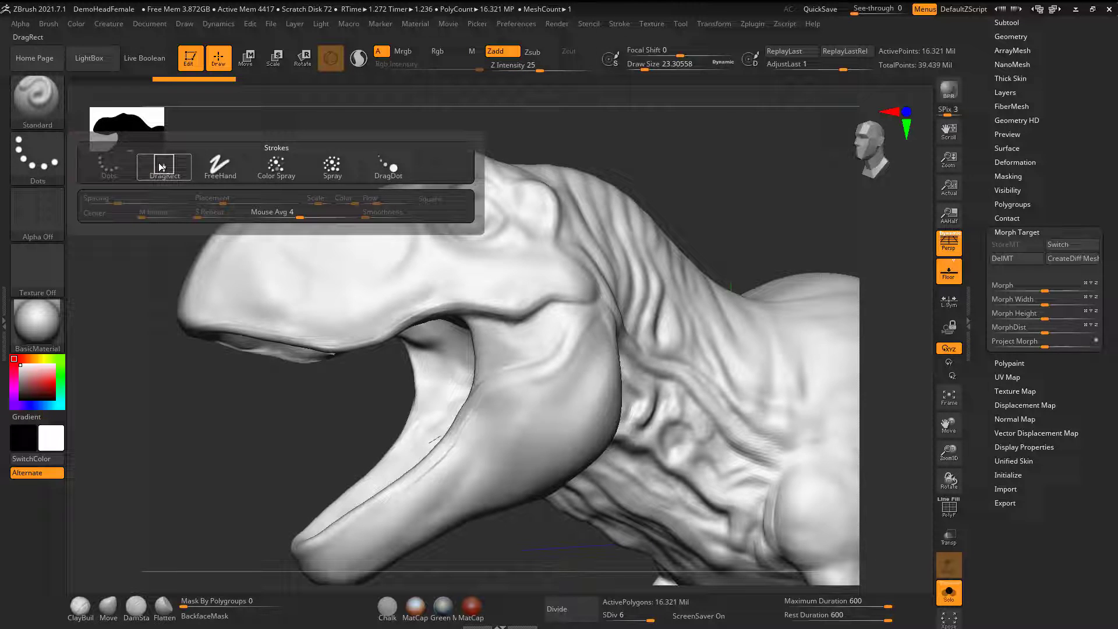
left_click(164, 166)
left_click(65, 214)
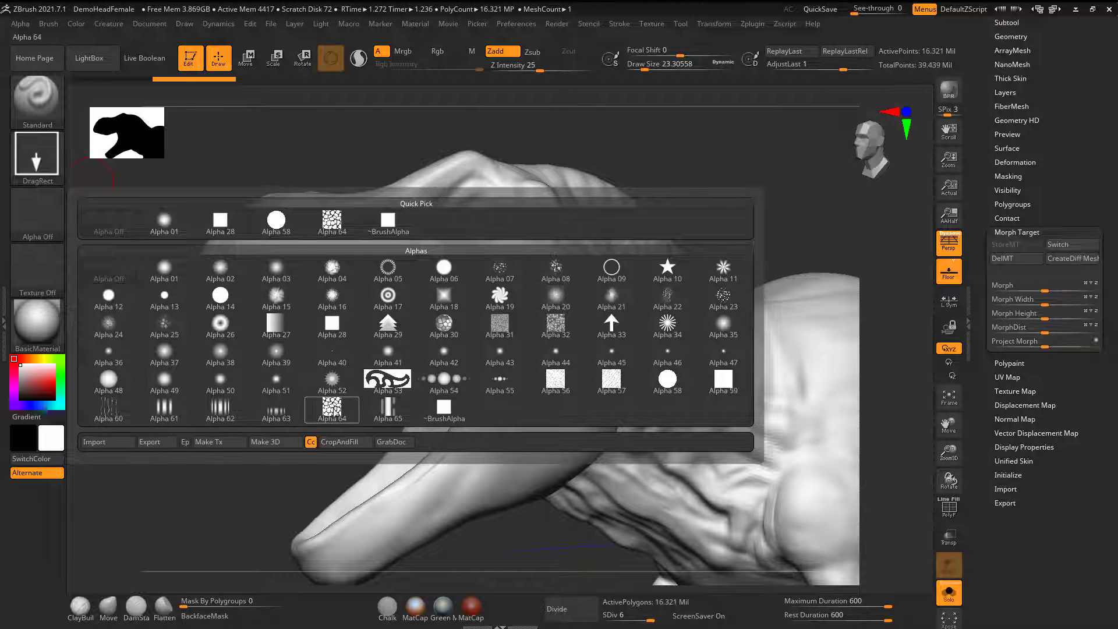
left_click(332, 408)
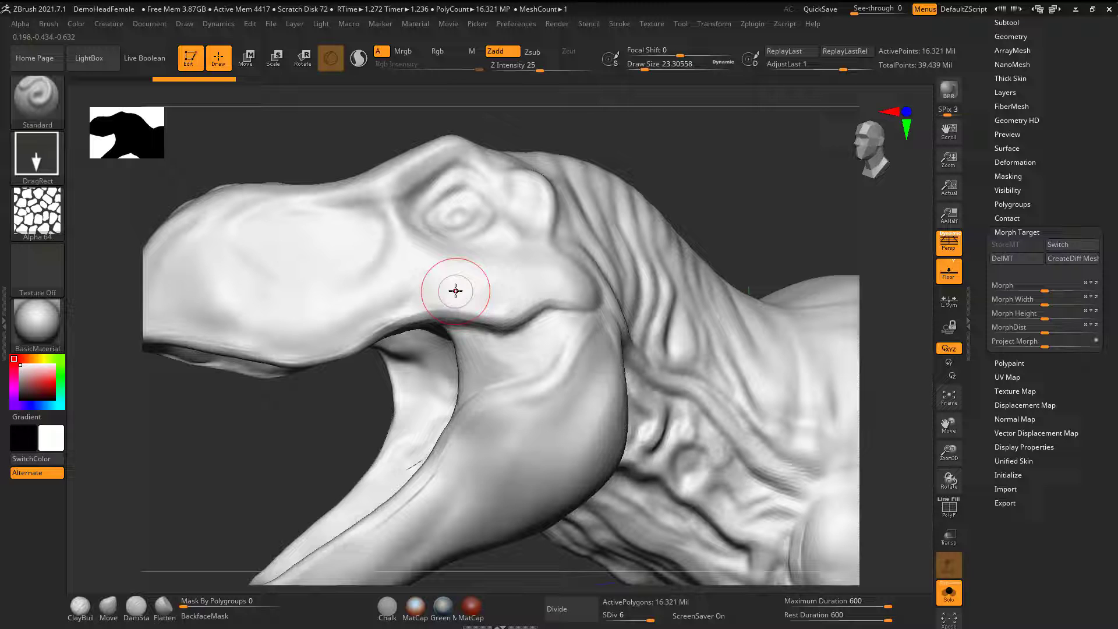
left_click_drag(479, 297, 559, 287)
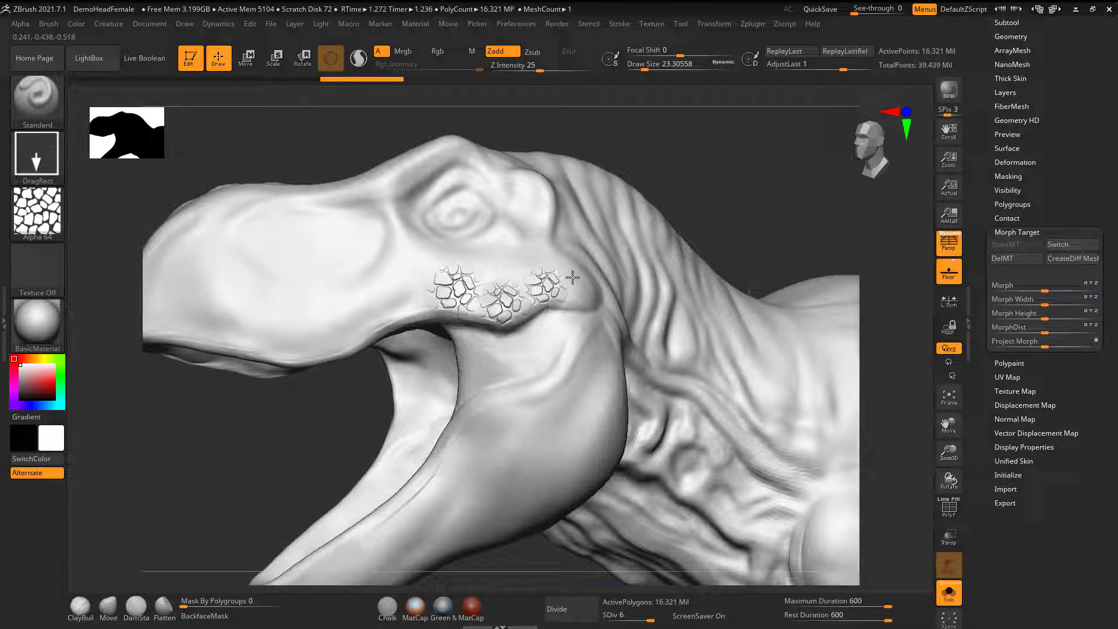
Step: Try smoothing the scale patches on the cheek, and undo the stroke
mouse_move(287, 431)
left_mouse_down()
mouse_move(298, 405)
mouse_move(322, 402)
left_mouse_up()
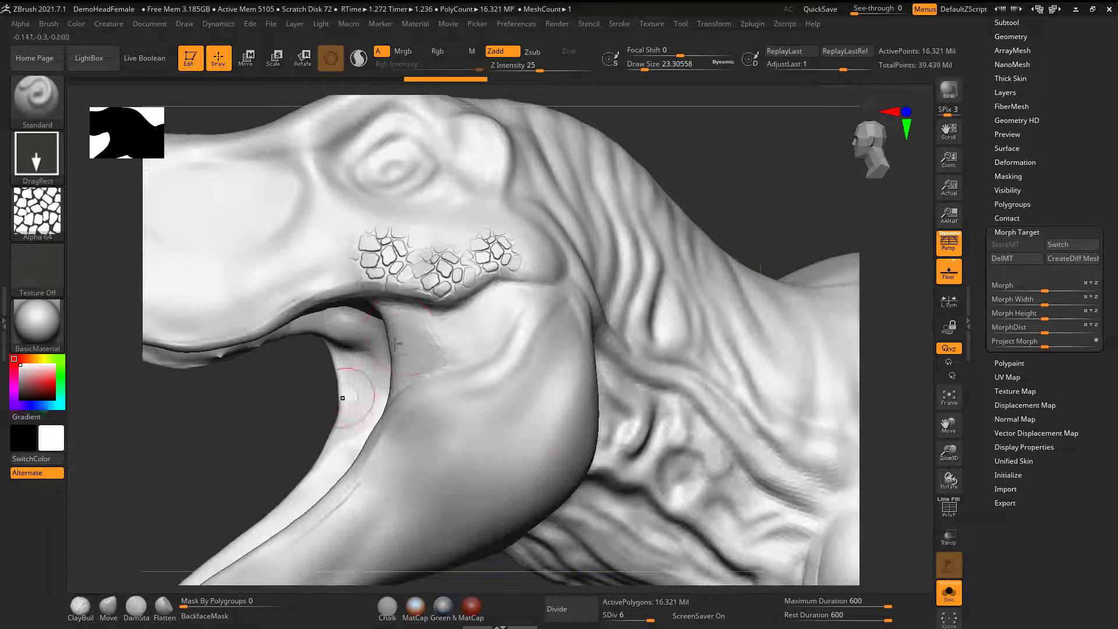
left_click_drag(434, 268, 503, 252, "shift")
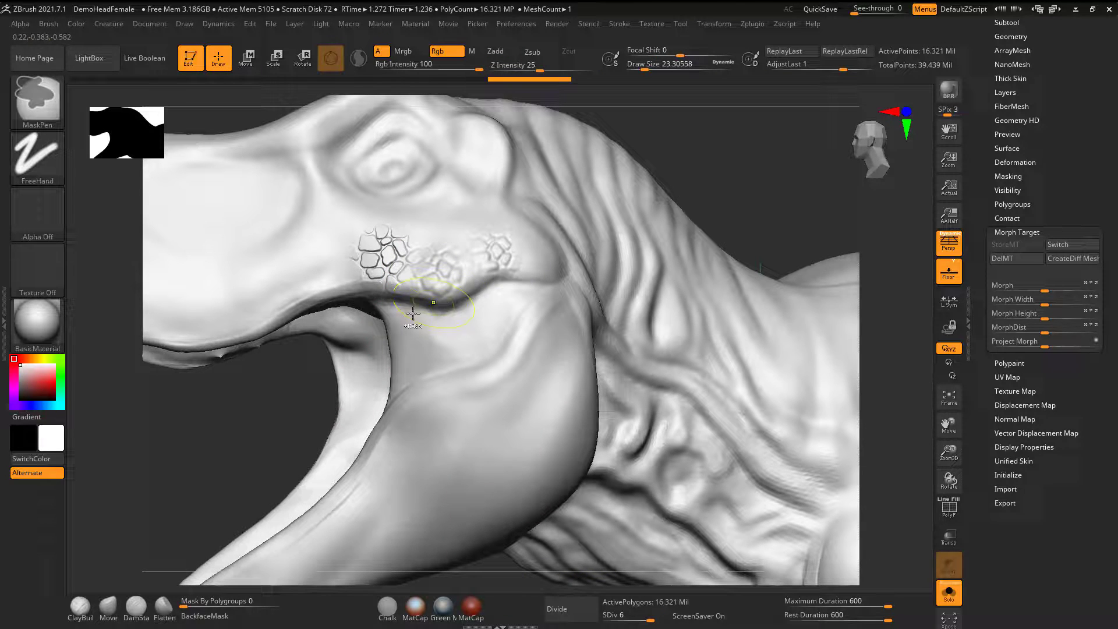
key("ctrl+z")
Step: Stamp a diagonal band of scale patches across the neck folds behind the jaw
left_click_drag(292, 417, 290, 394)
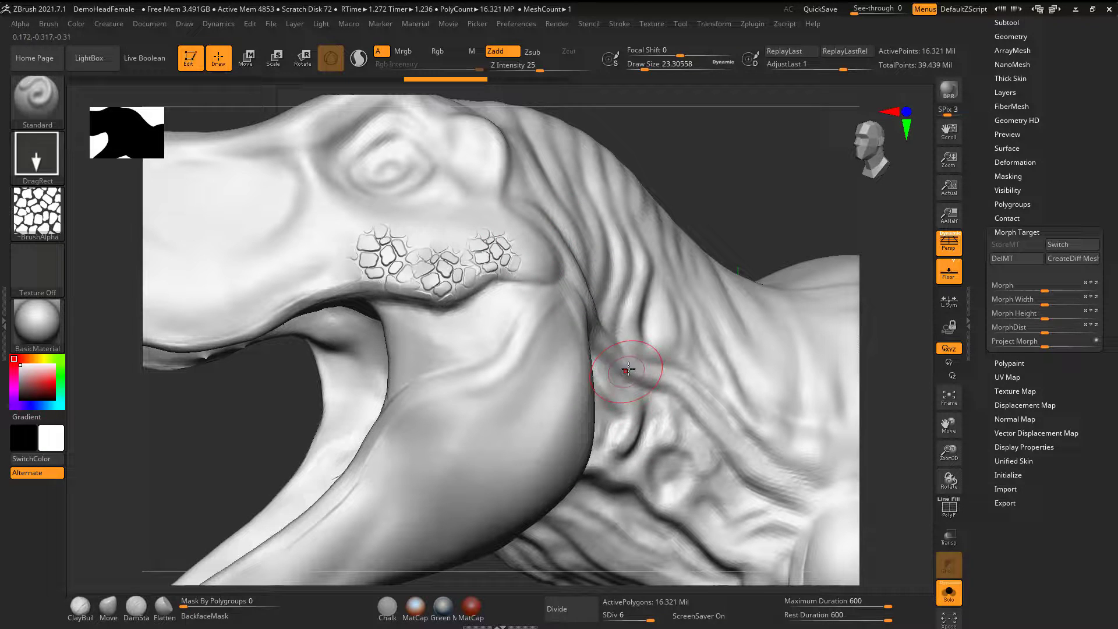
left_click_drag(628, 368, 744, 463)
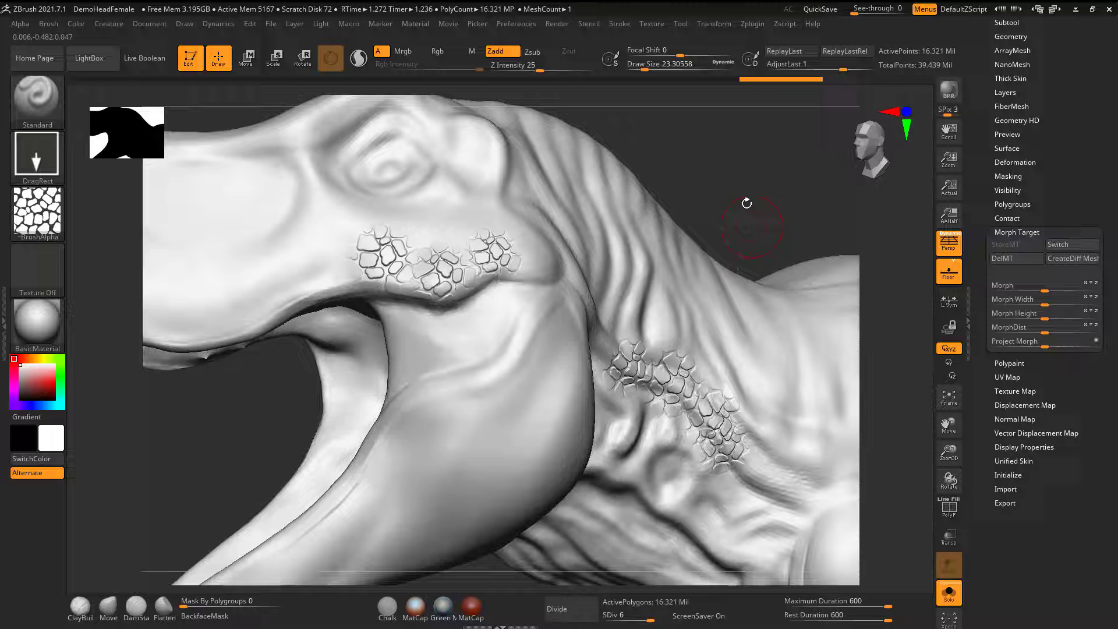
Step: Paint over the scale patches on the cheek and neck with the Morph brush to restore the stored morph target
left_click_drag(746, 203, 165, 138)
left_click(50, 104)
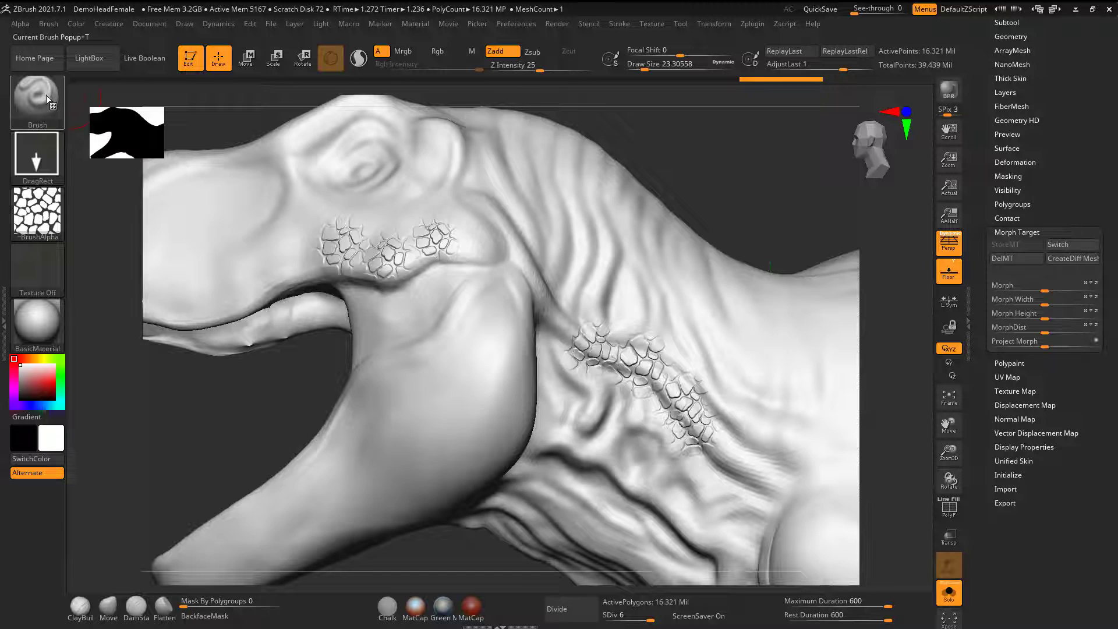
left_click(49, 99)
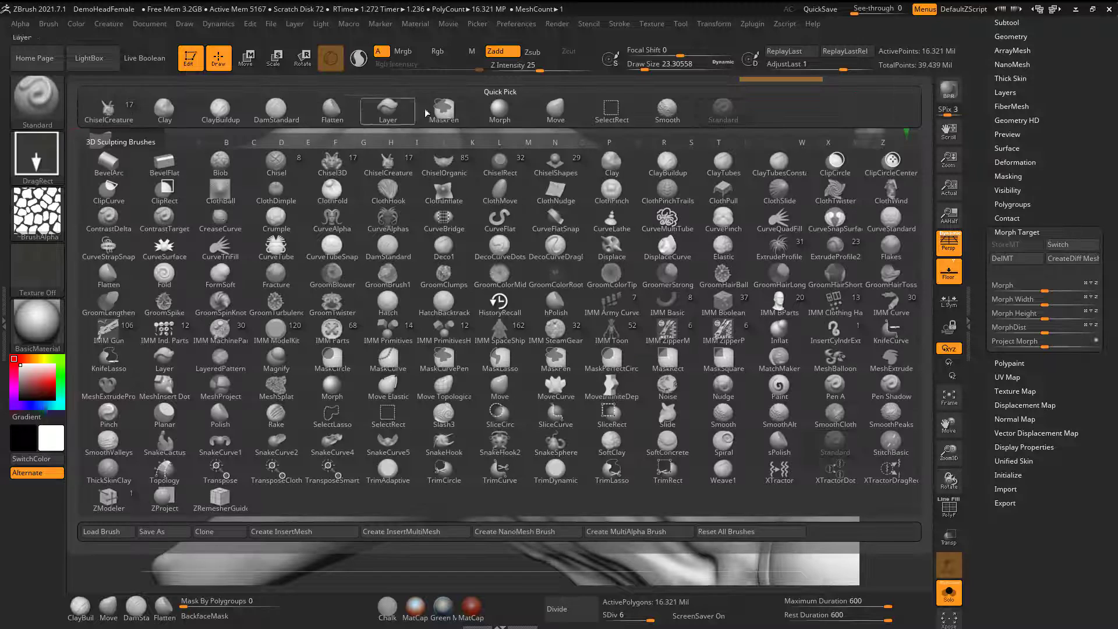
left_click(502, 111)
mouse_move(375, 239)
left_mouse_down()
mouse_move(388, 252)
mouse_move(440, 237)
left_mouse_up()
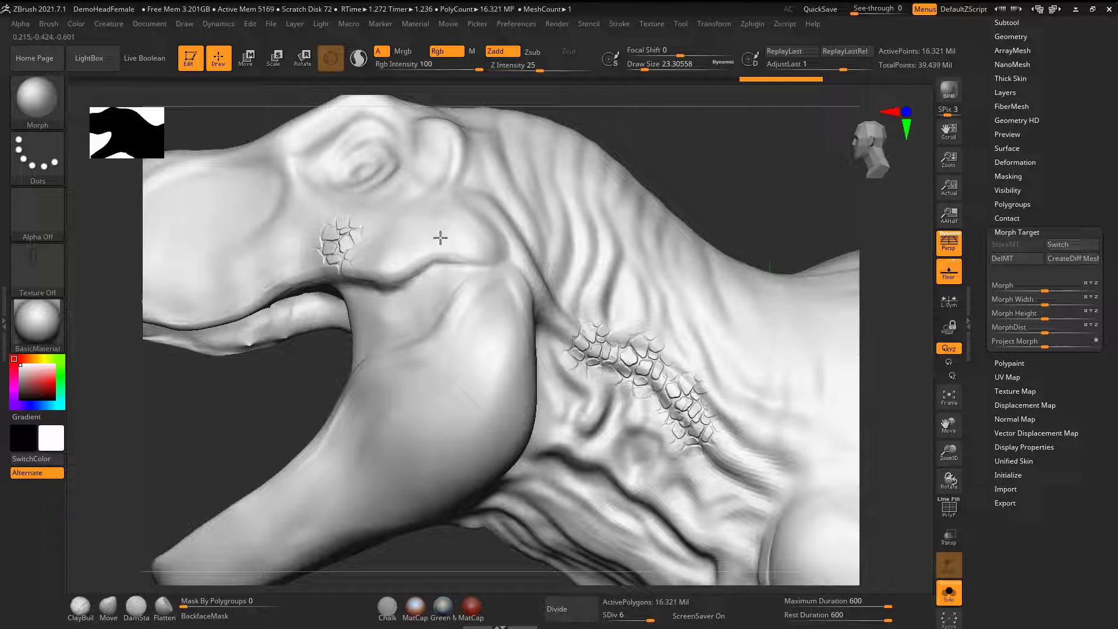
left_click_drag(385, 266, 307, 238)
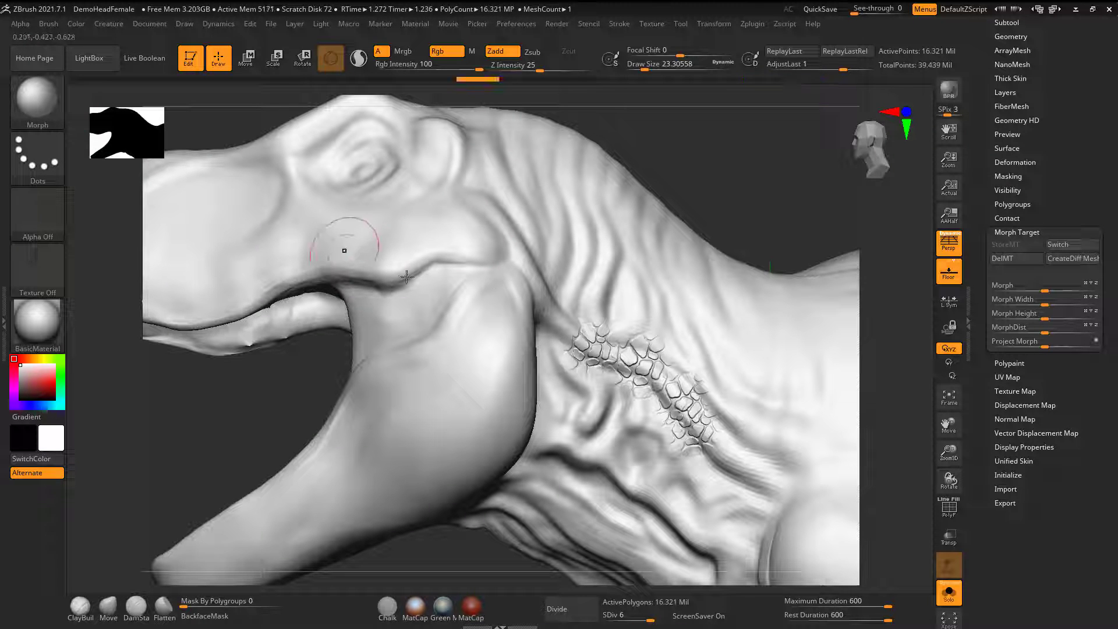
mouse_move(573, 332)
left_mouse_down()
mouse_move(612, 372)
mouse_move(623, 349)
mouse_move(688, 415)
mouse_move(688, 377)
left_mouse_up()
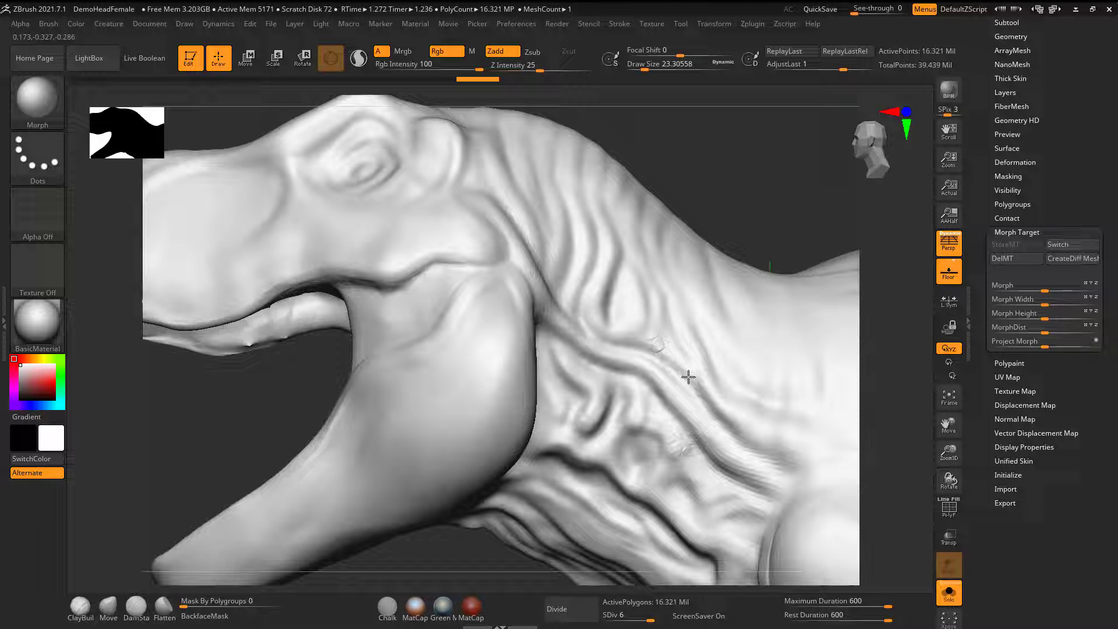
left_click_drag(665, 438, 704, 438)
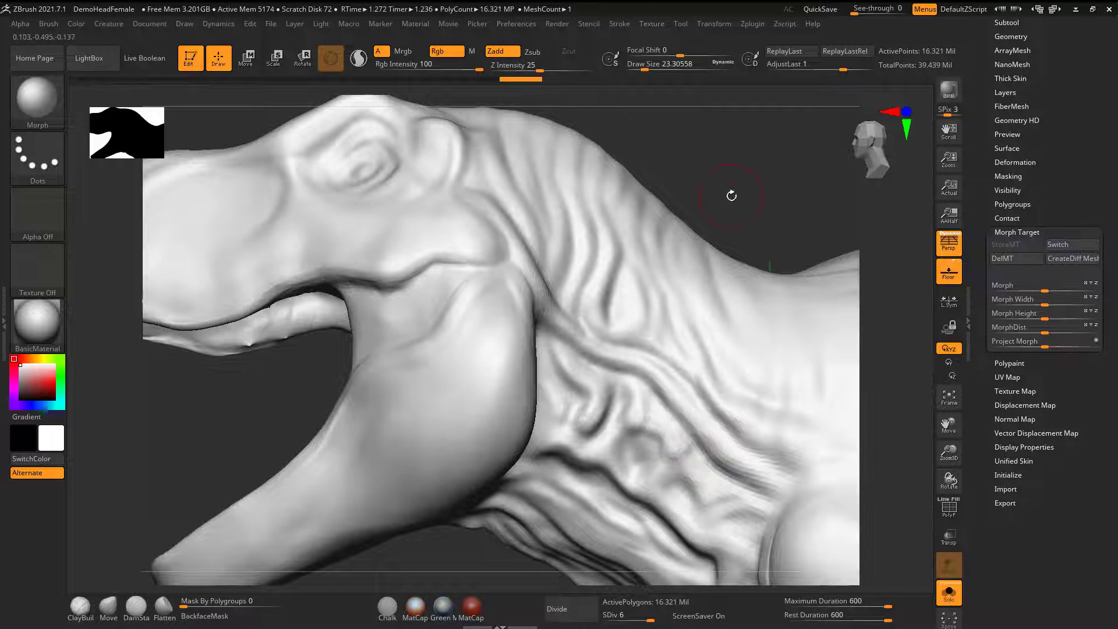
Step: Add three horns in a row along the upper neck with the ChiselCreature brush's Teeth1 shape
left_click_drag(731, 194, 748, 176)
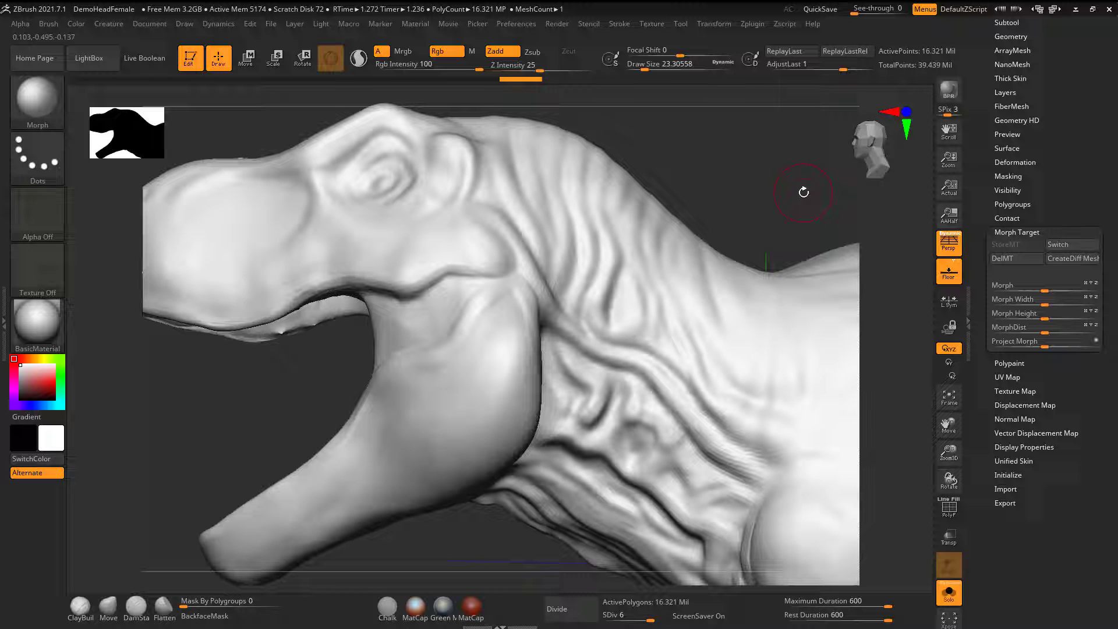
mouse_move(698, 251)
left_mouse_down()
mouse_move(699, 190)
mouse_move(670, 174)
left_mouse_up()
left_click(38, 97)
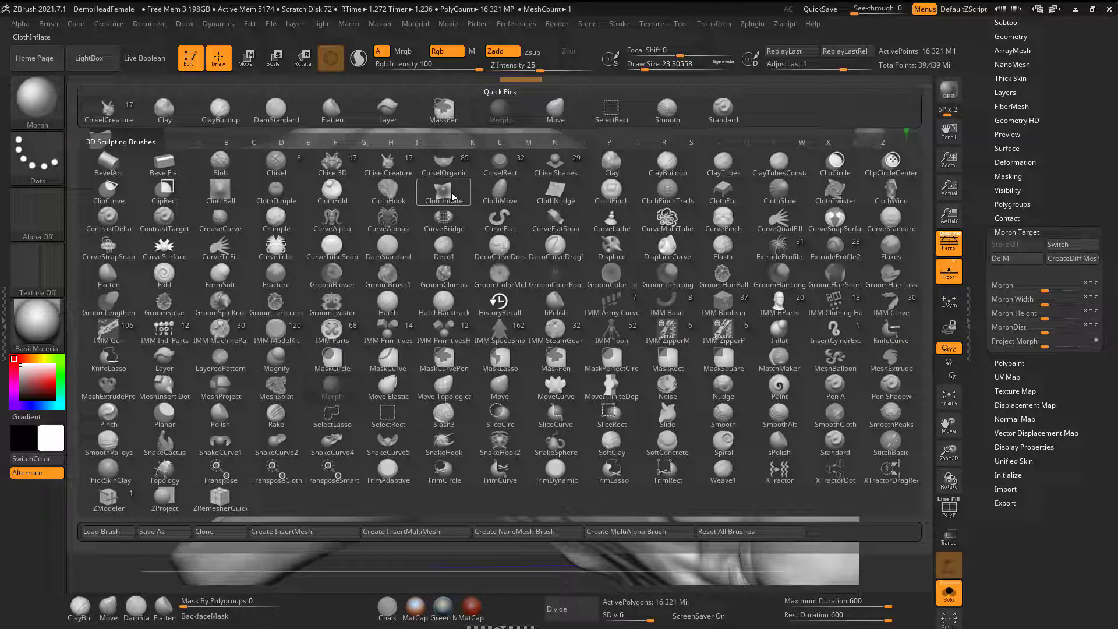
left_click(386, 170)
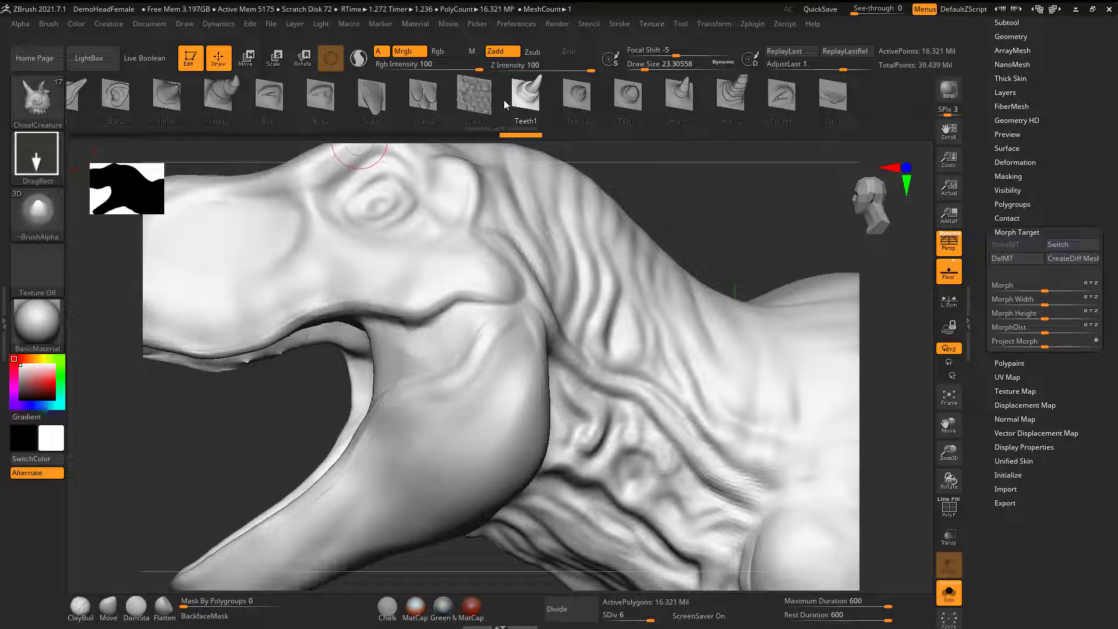
left_click_drag(591, 267, 621, 227)
left_click_drag(669, 296, 718, 252)
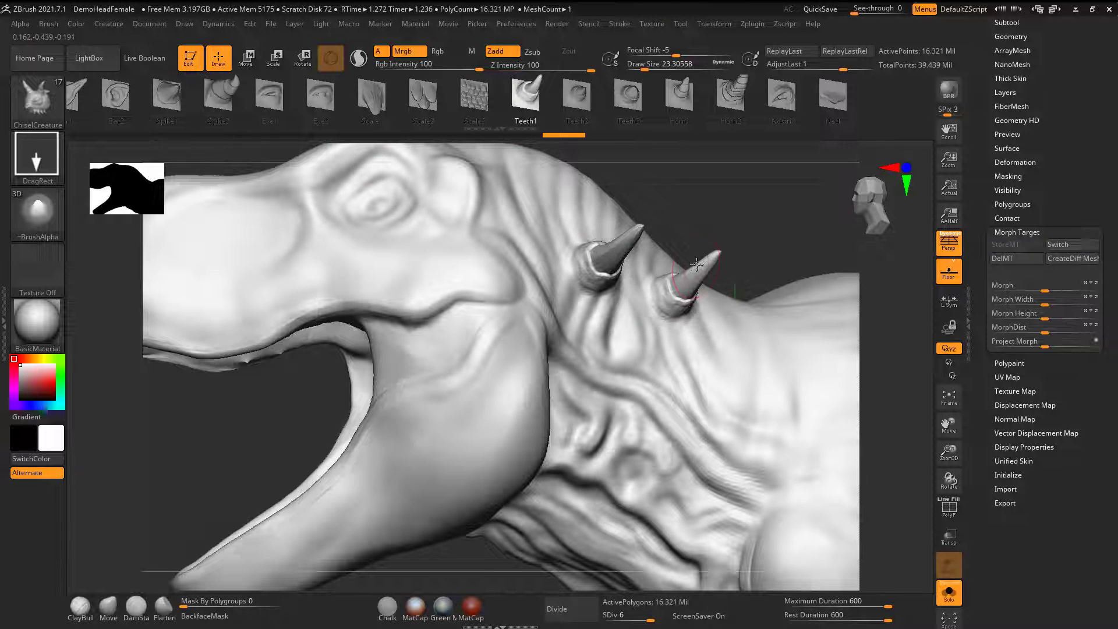
left_click_drag(719, 355, 756, 305)
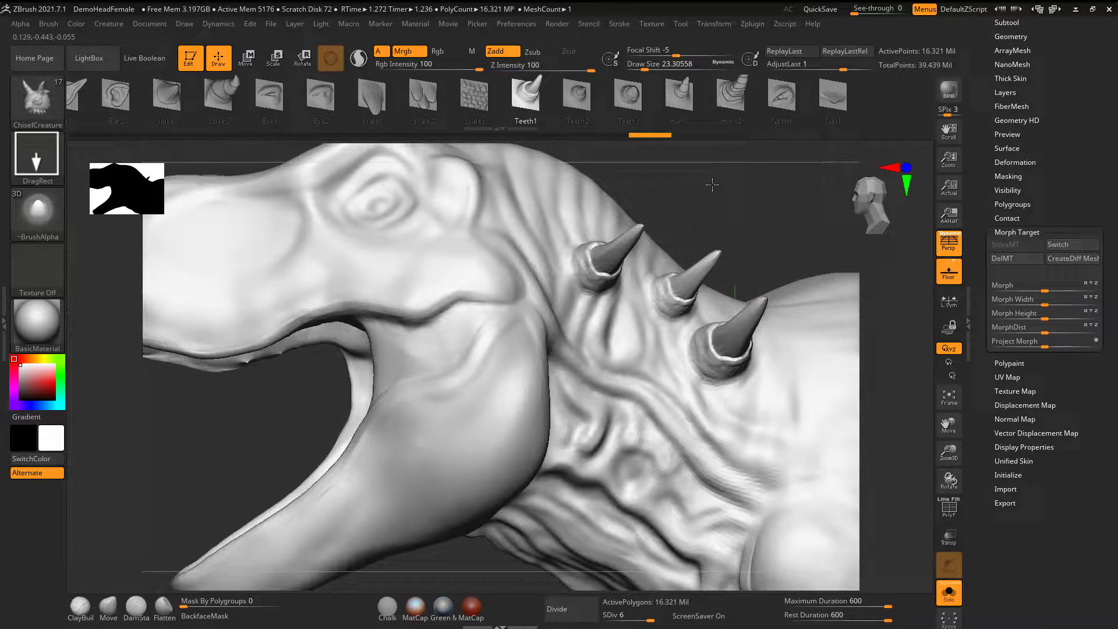
Step: Switch to the Morph brush and start blending the base of the foremost neck horn back to the morph target
left_click_drag(712, 184, 661, 257)
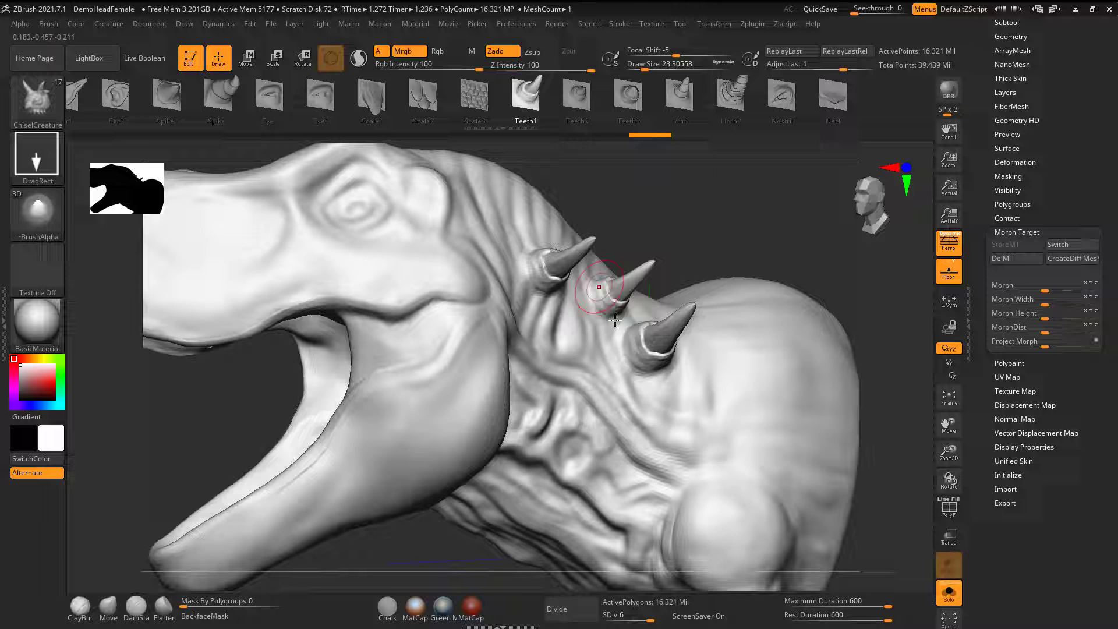
left_click_drag(725, 227, 696, 224)
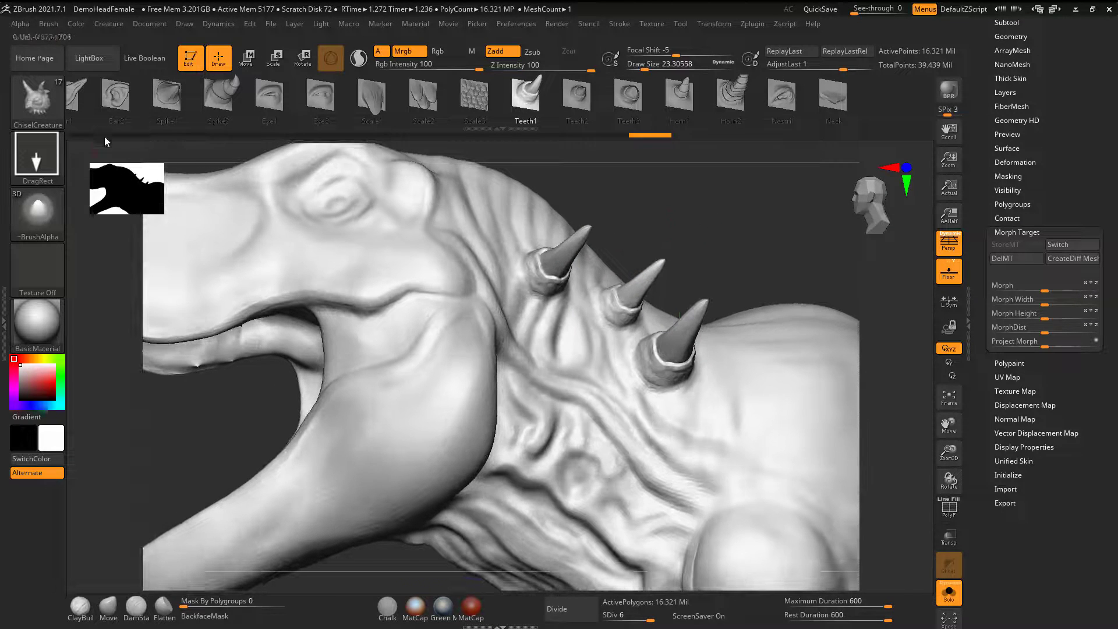
left_click(41, 103)
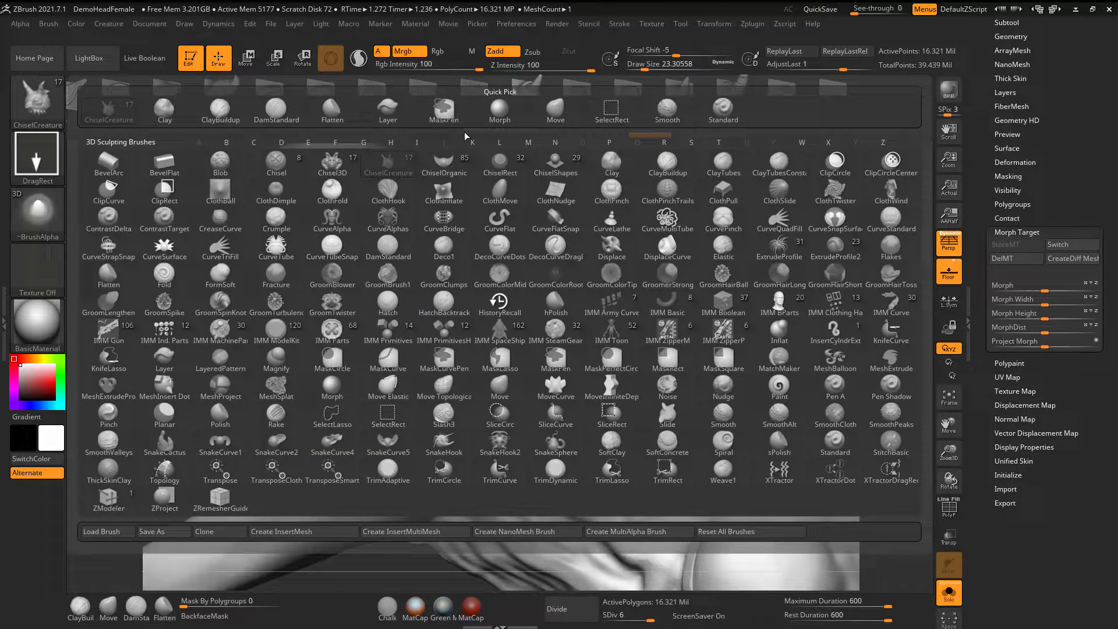
left_click(491, 122)
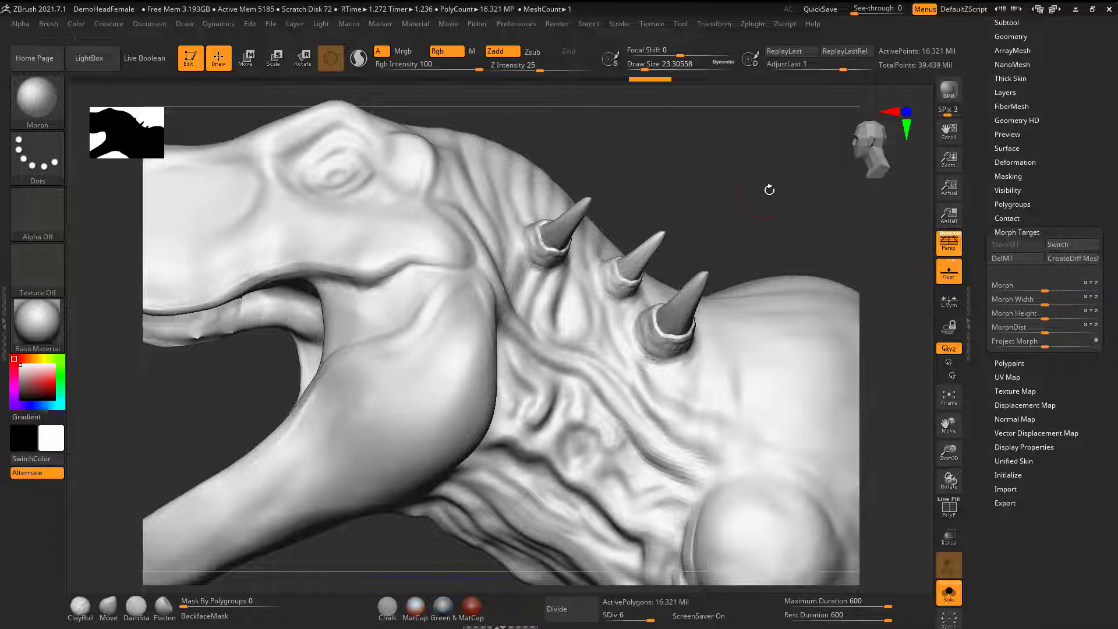
left_click_drag(768, 188, 779, 195)
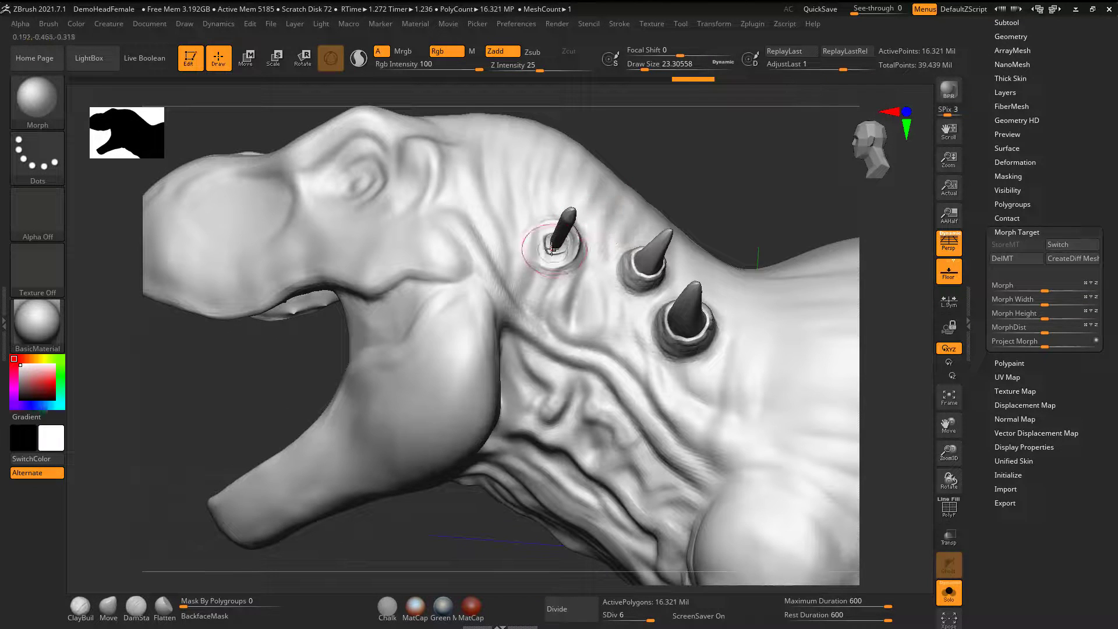
Step: Enlarge the Morph brush's draw size to about 83 and paint away all three neck horns
key("b")
left_click(570, 182)
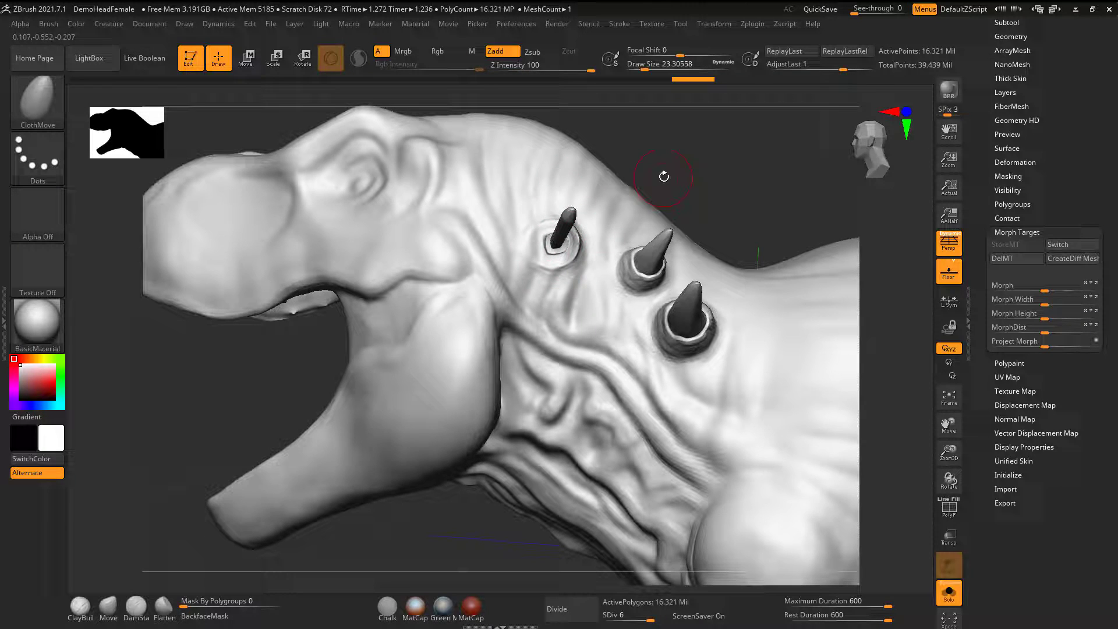
key("b")
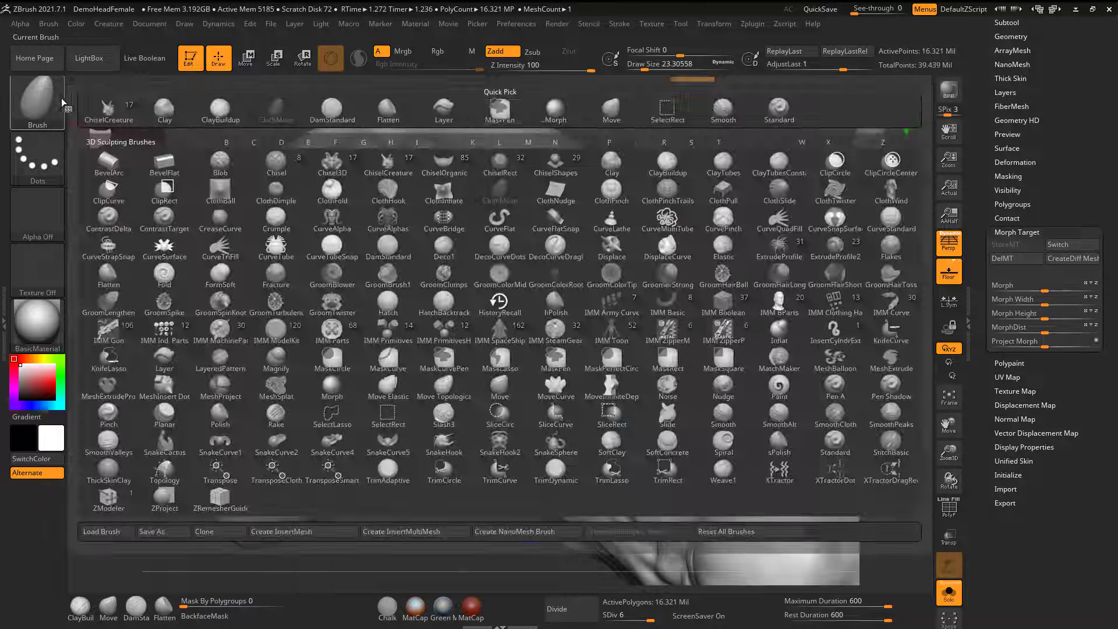
left_click(551, 112)
key("space")
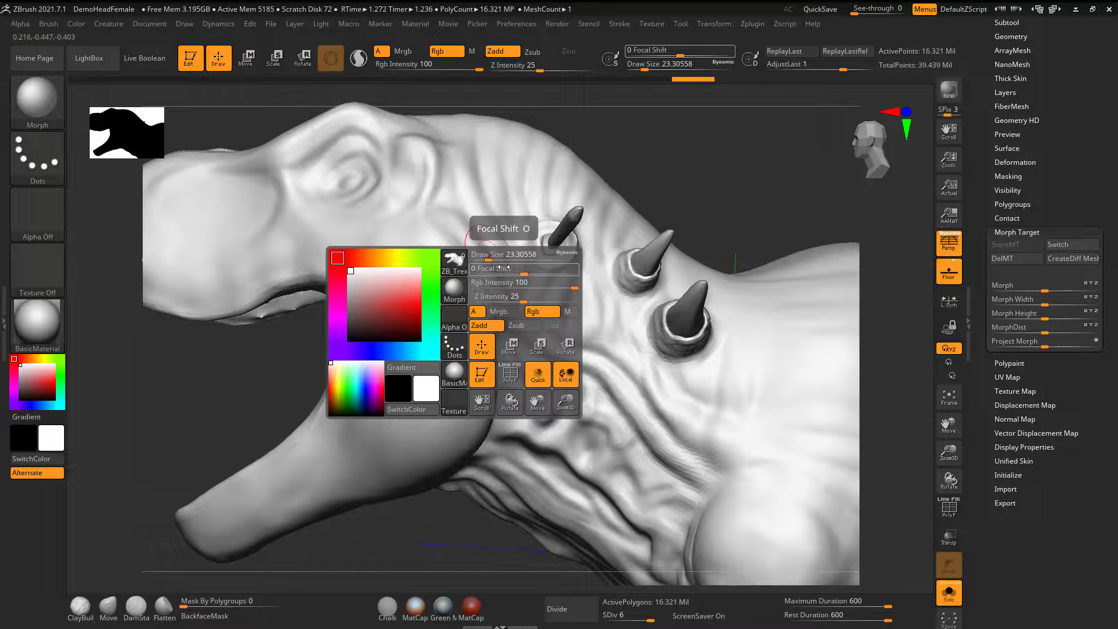
left_click_drag(486, 253, 499, 252)
right_click_drag(622, 219, 643, 226)
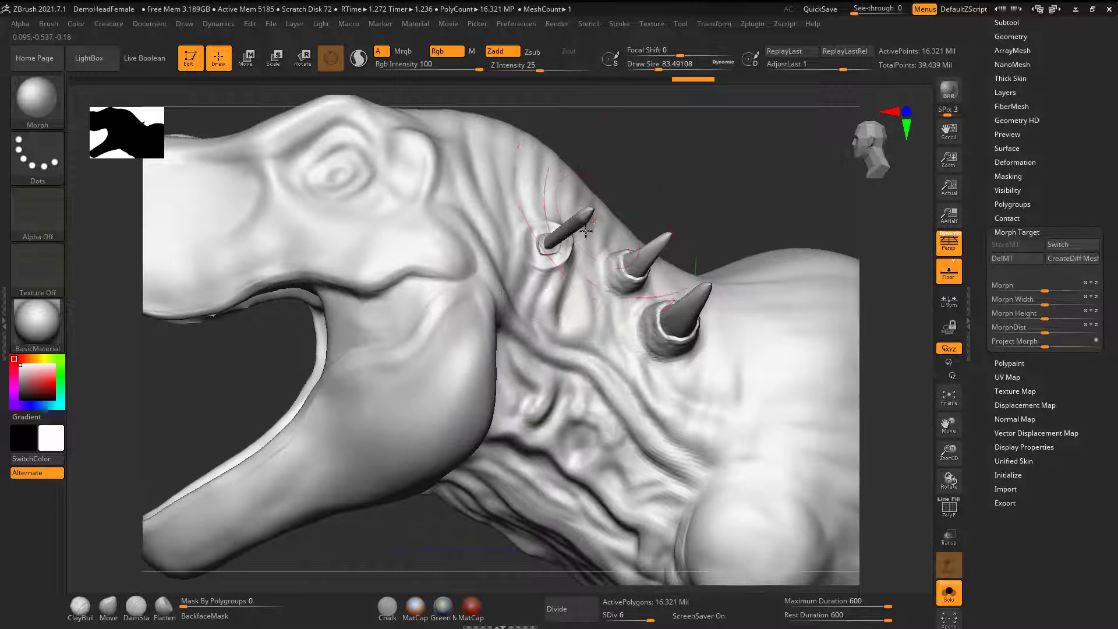
mouse_move(555, 230)
left_mouse_down()
mouse_move(558, 248)
mouse_move(587, 247)
mouse_move(669, 330)
left_mouse_up()
mouse_move(649, 219)
left_mouse_down()
mouse_move(684, 196)
mouse_move(653, 187)
mouse_move(651, 206)
left_mouse_up()
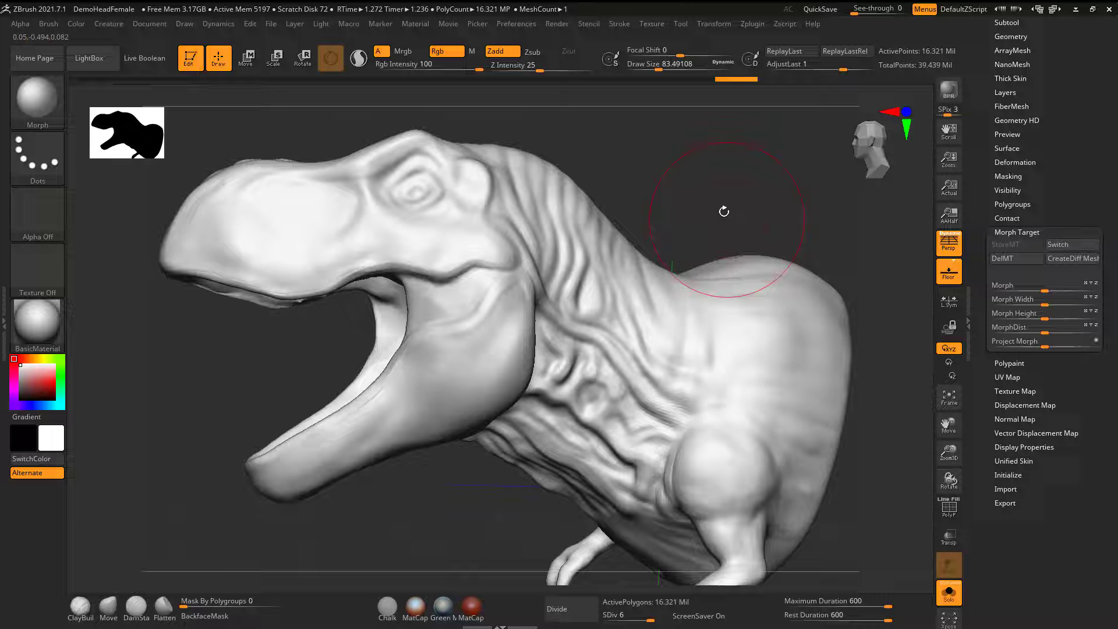
left_click_drag(723, 212, 708, 215)
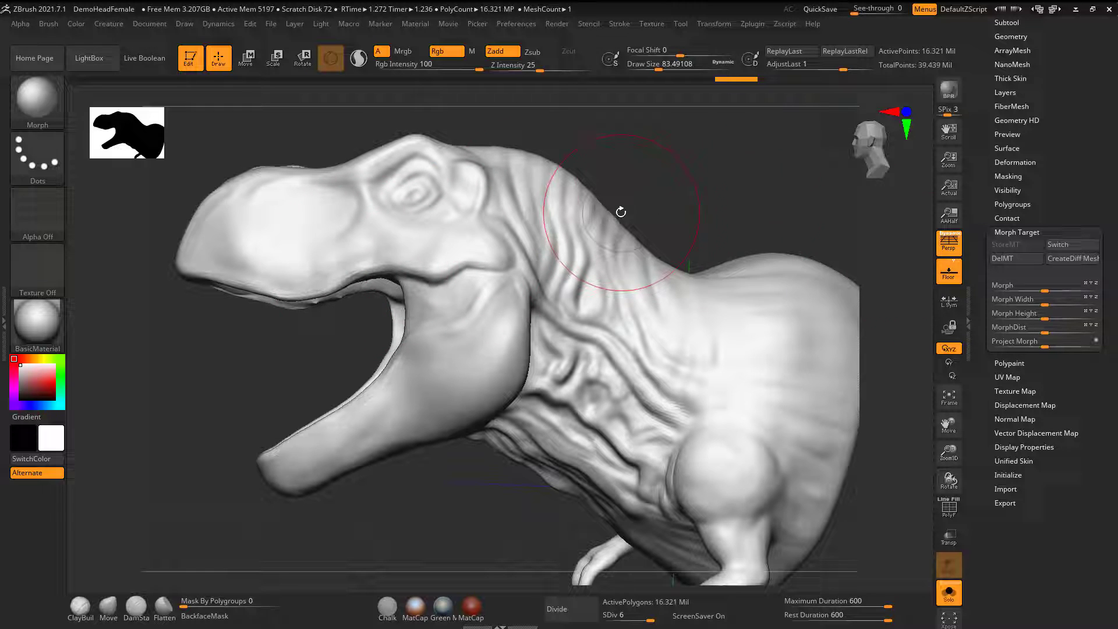
left_click_drag(655, 187, 621, 182)
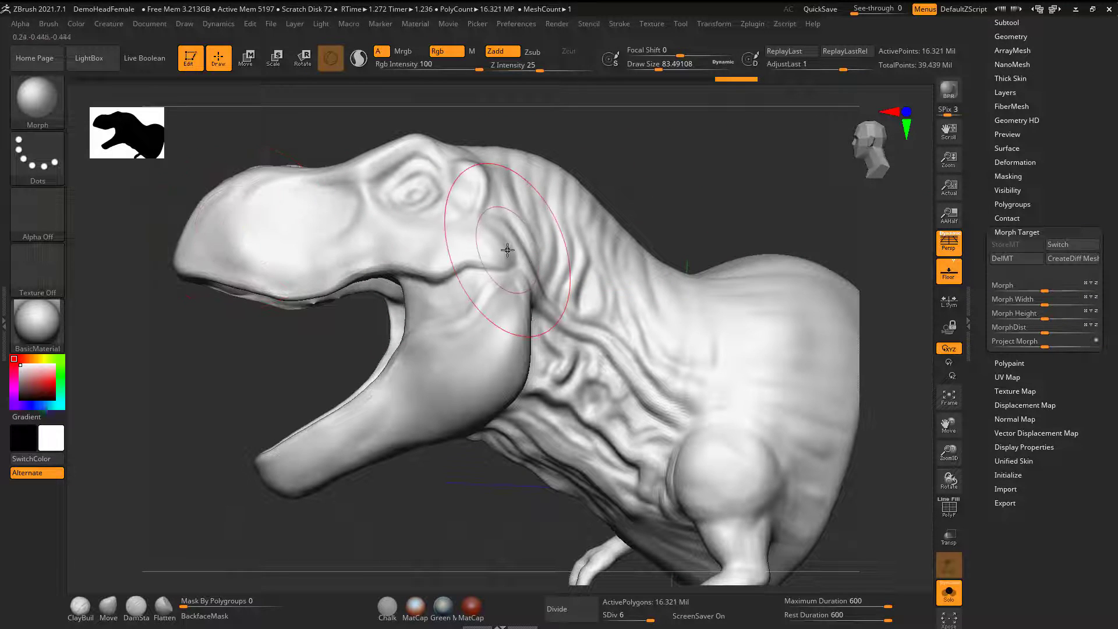